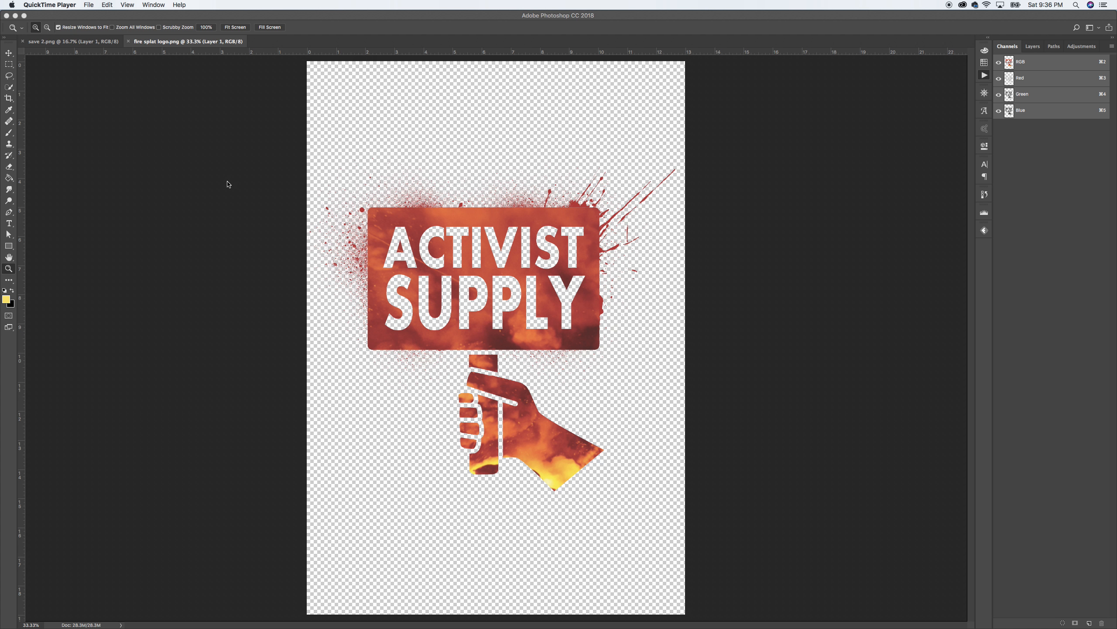
Step: Activate Photoshop on the fire splat logo.png document and collapse the Actions panel group
click(217, 86)
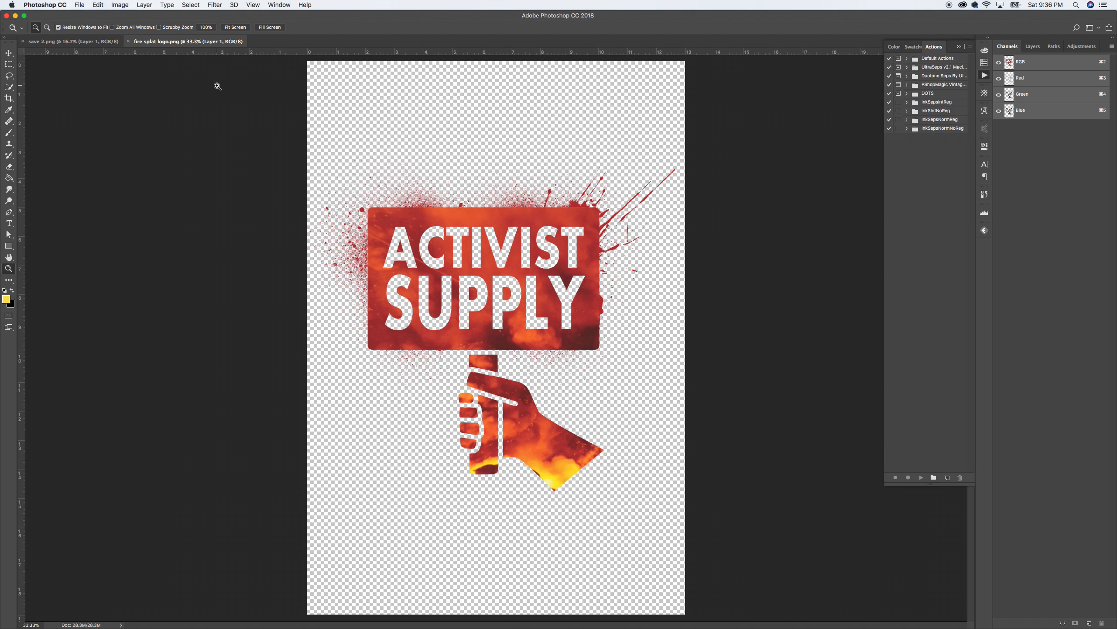
click(119, 5)
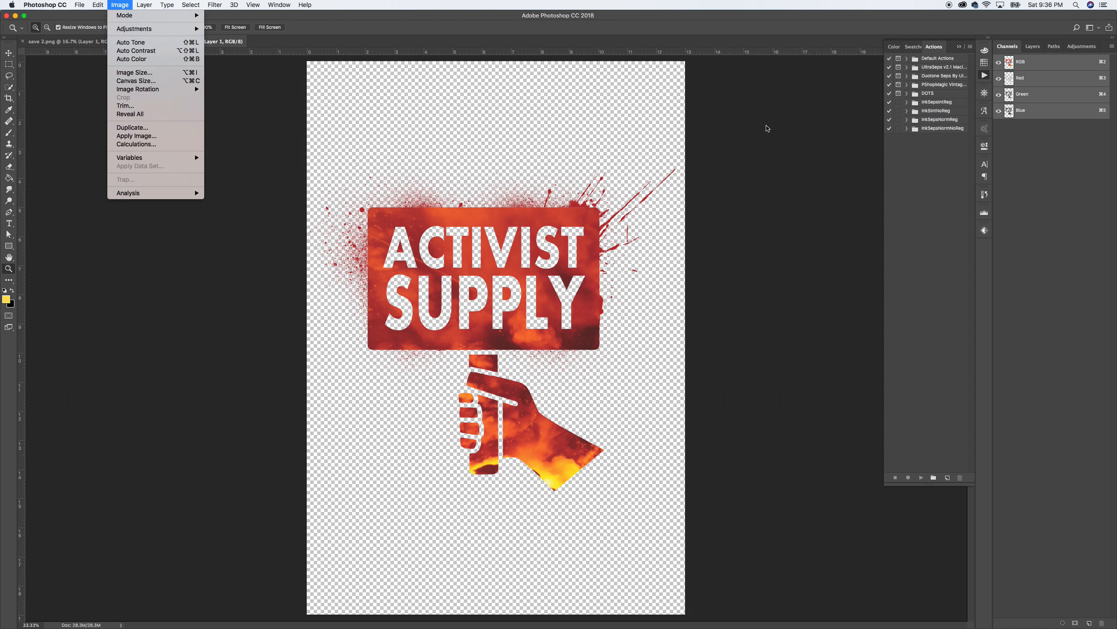
click(812, 103)
click(960, 46)
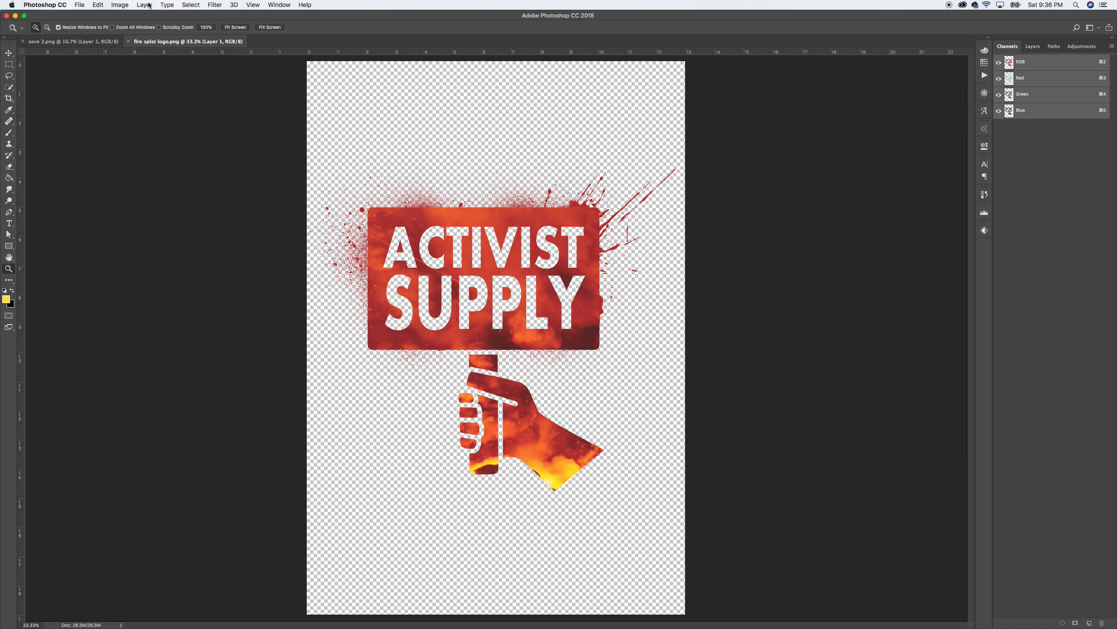
click(189, 6)
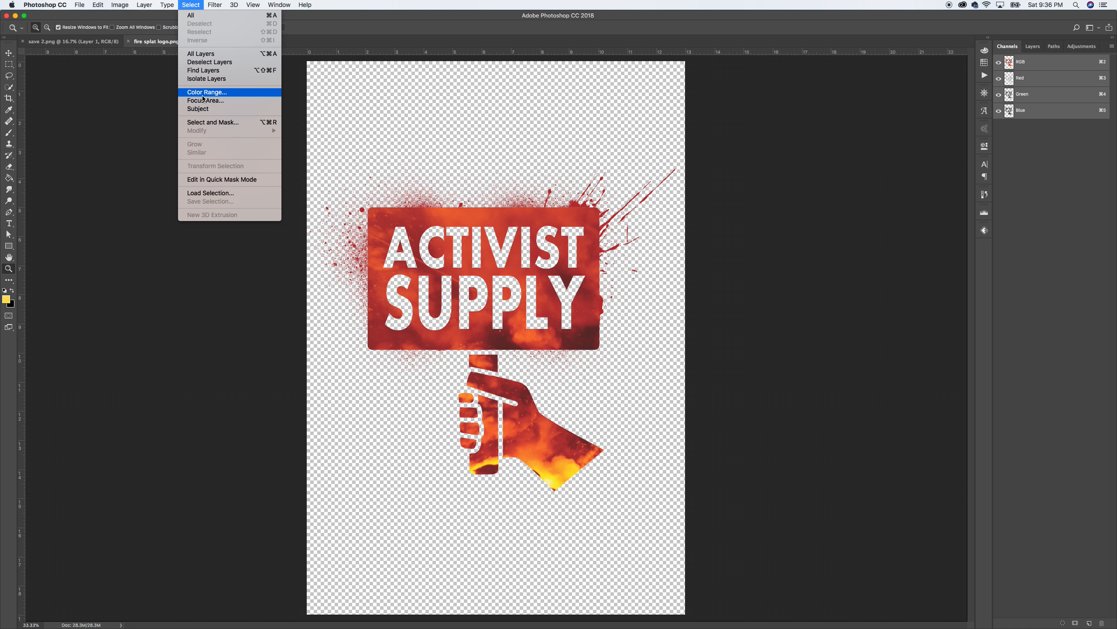
click(314, 111)
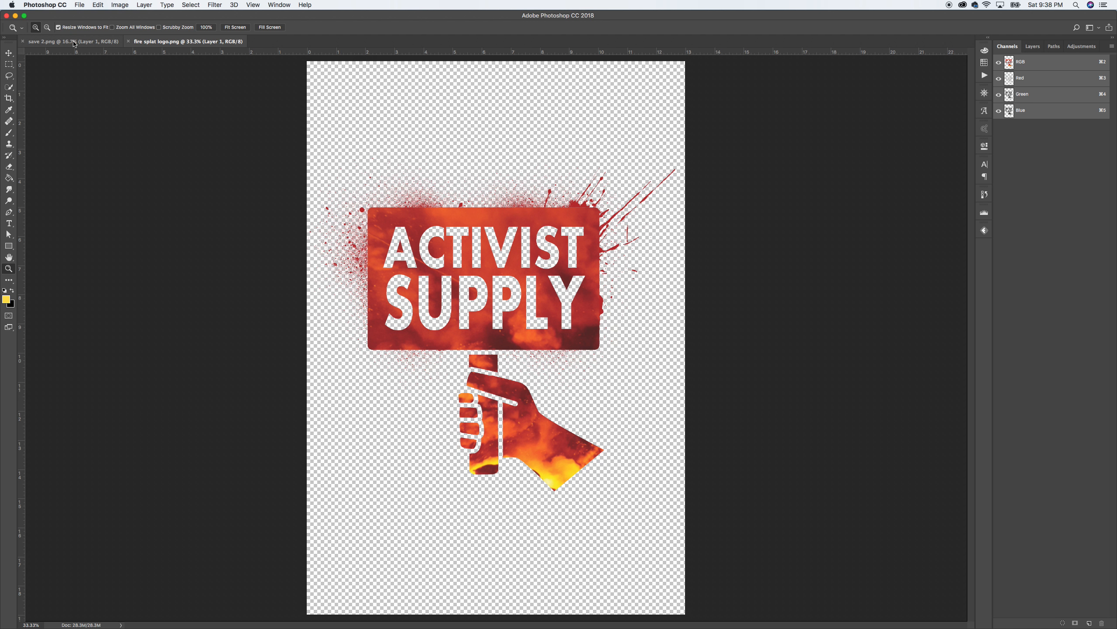
click(73, 41)
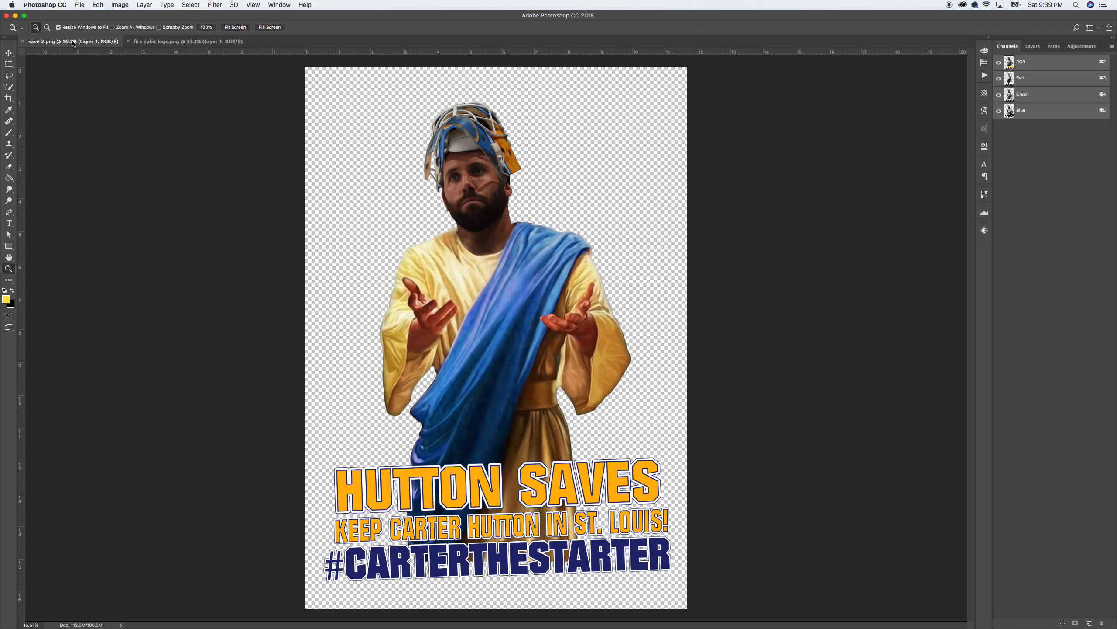
click(160, 42)
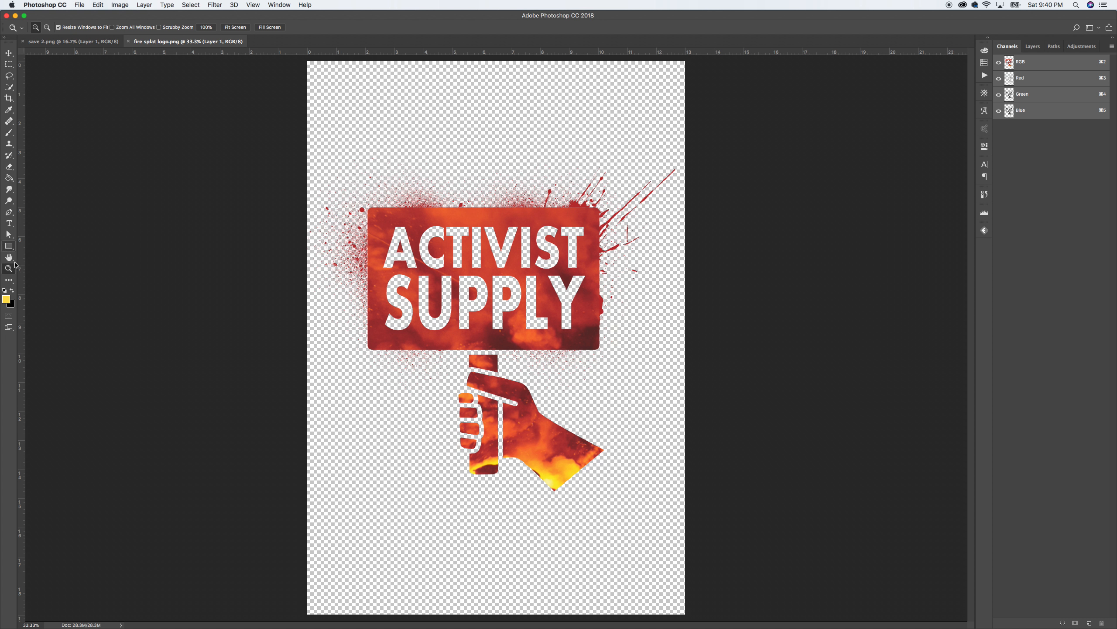
Step: Draw a white Rectangle 1 covering the whole canvas and move it below Layer 1
click(4, 291)
key(x)
click(8, 246)
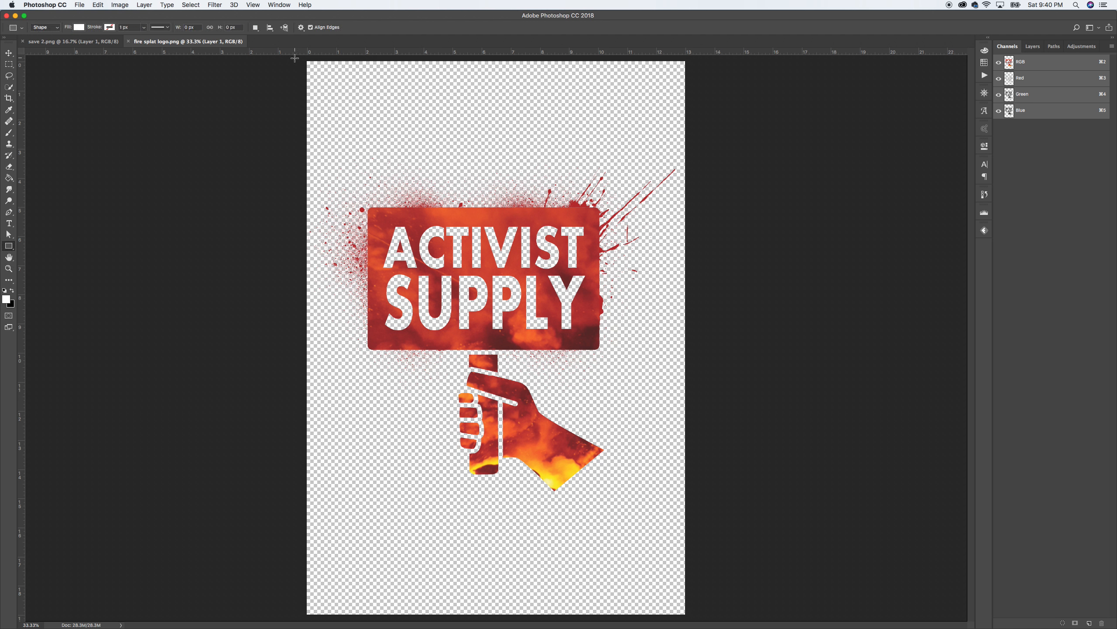
drag(294, 57, 695, 620)
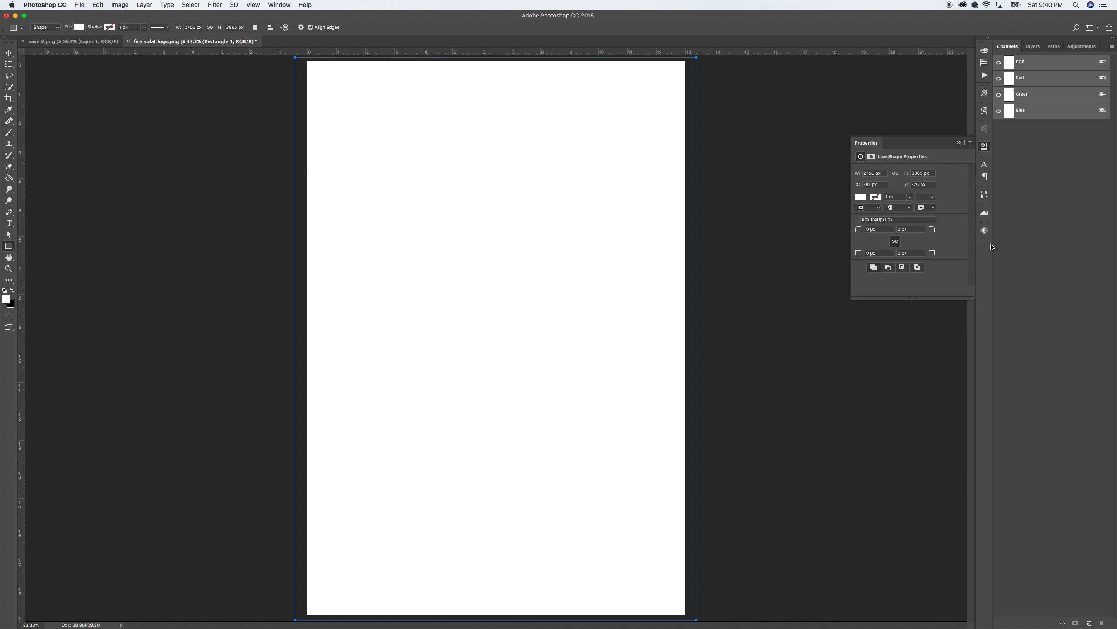
click(1032, 46)
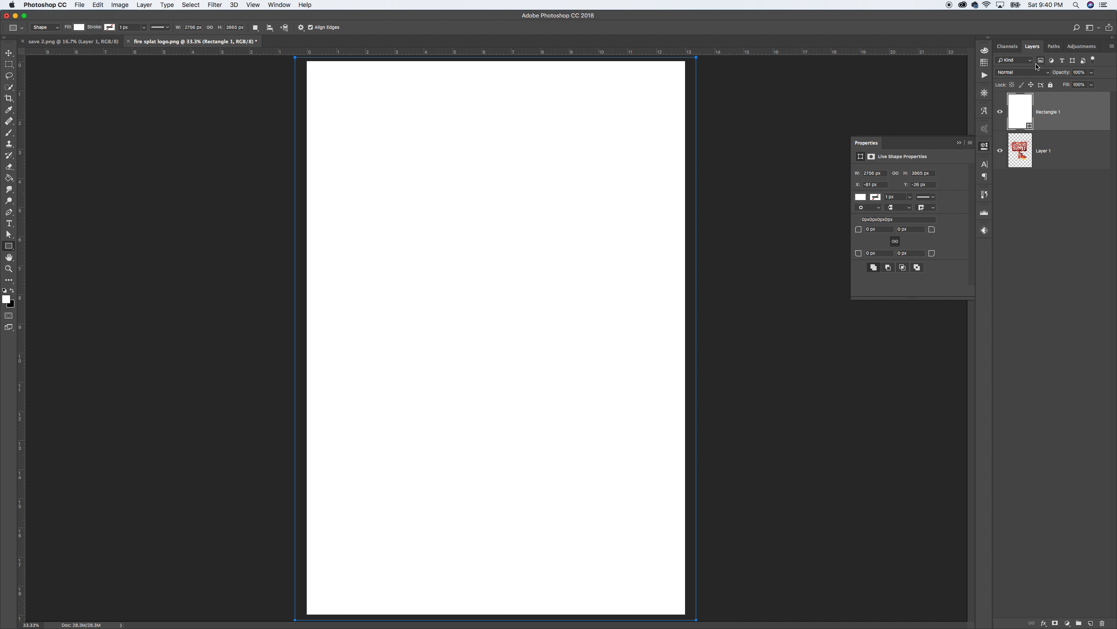
drag(1050, 112, 1046, 203)
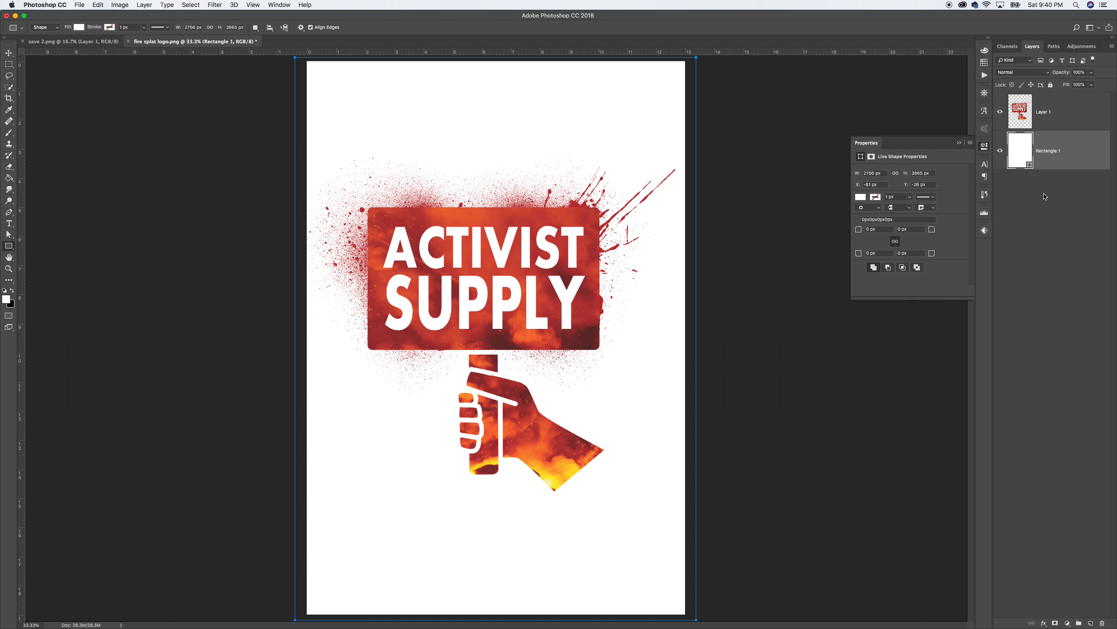
Step: Flatten the image, then resample it to 150 pixels/inch (1950 x 2850 px)
right_click(1050, 129)
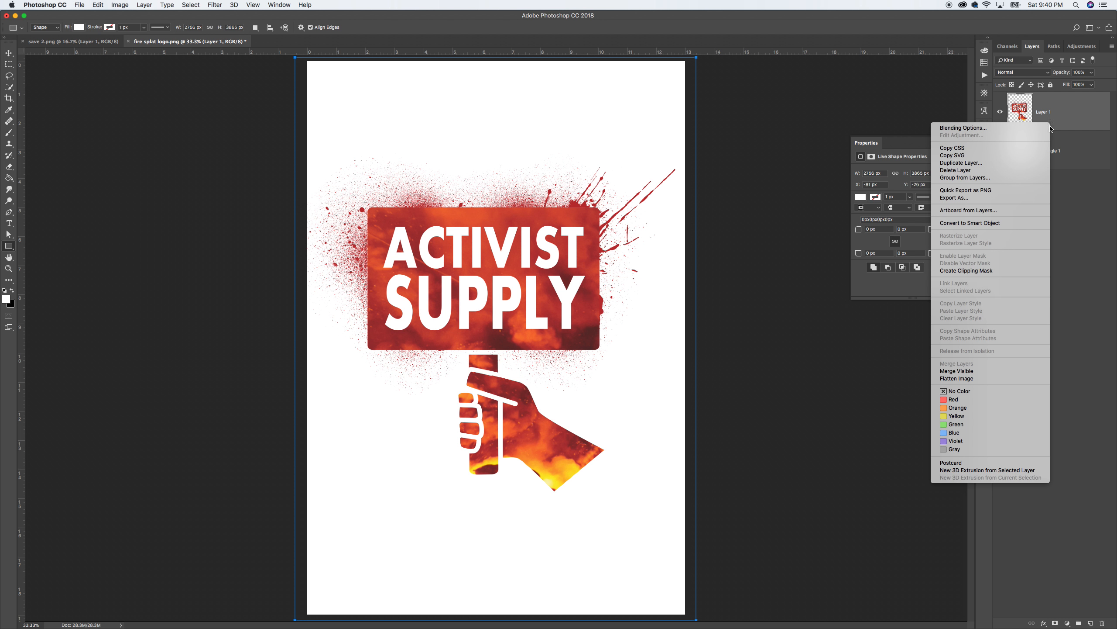
click(970, 378)
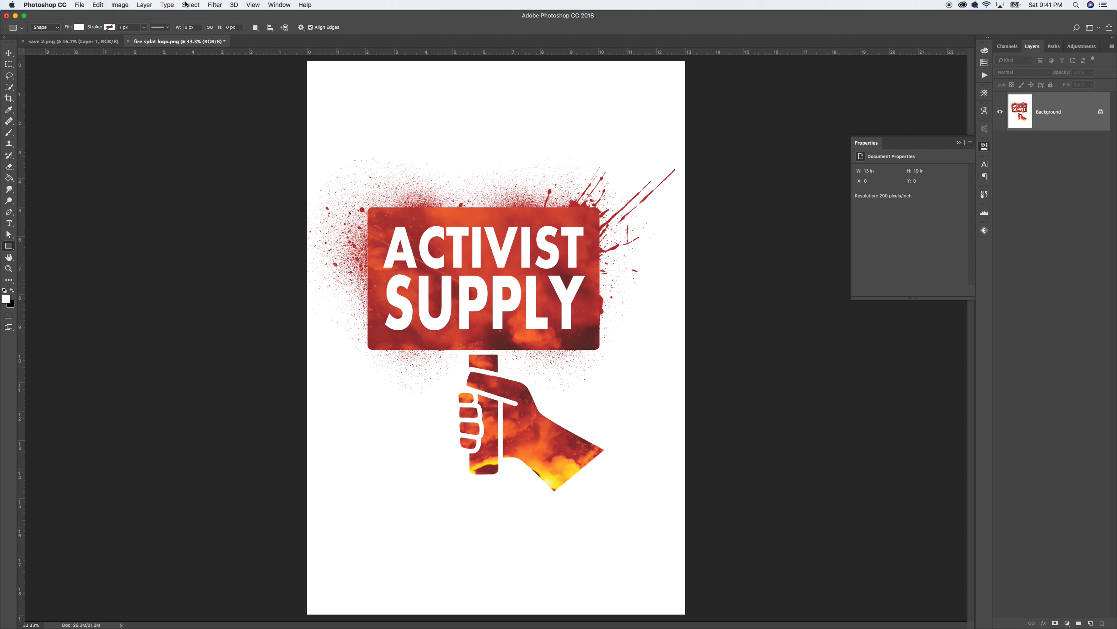
click(119, 5)
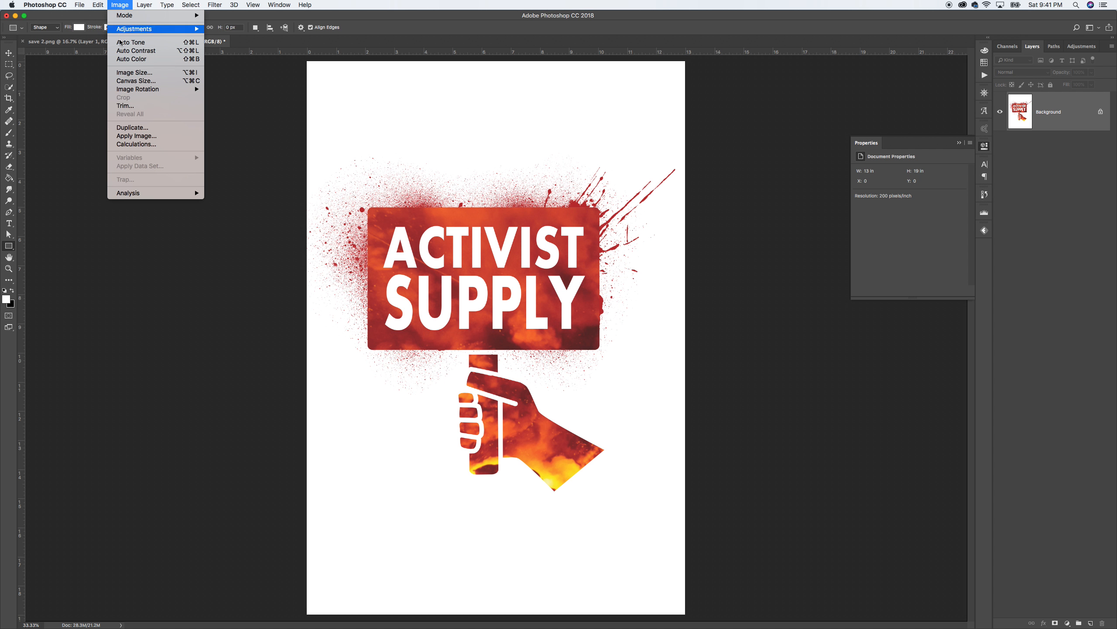
click(125, 71)
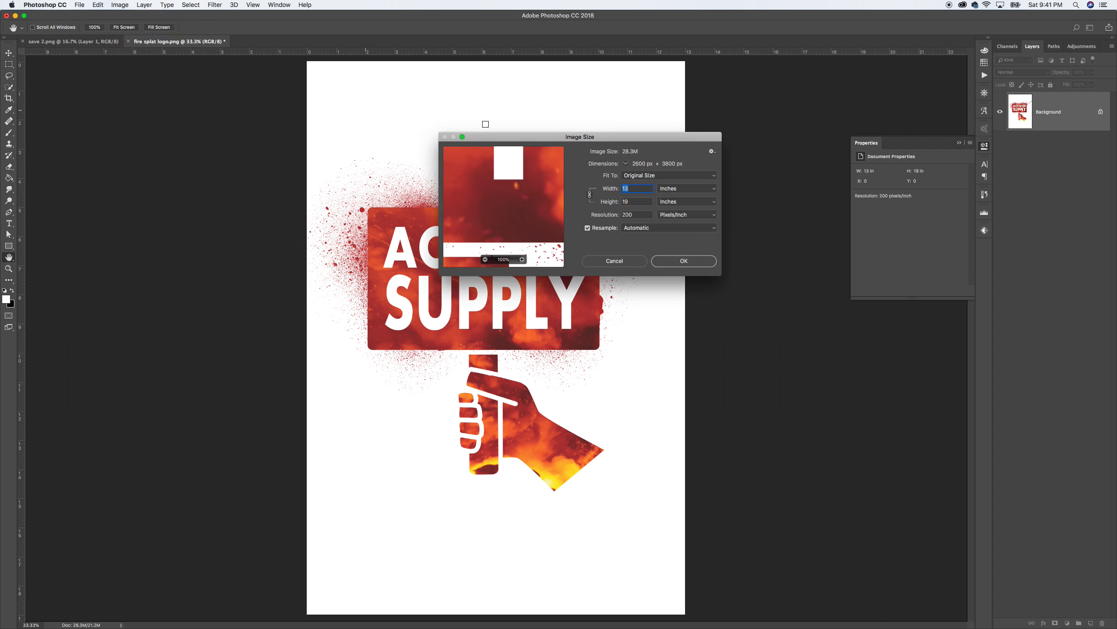
double_click(636, 215)
text(150)
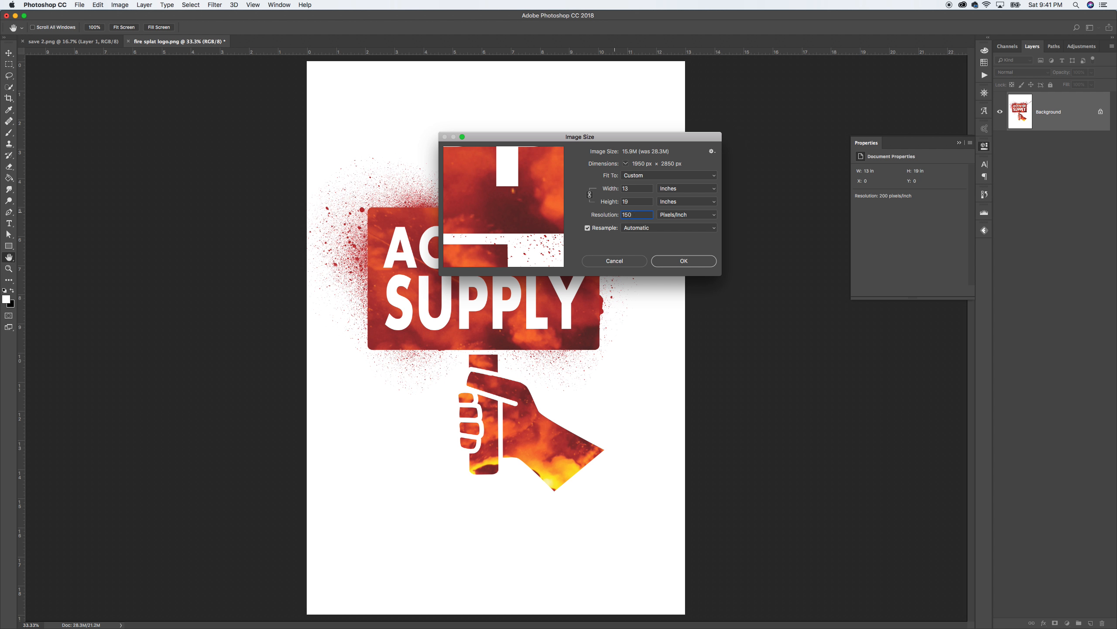
click(683, 261)
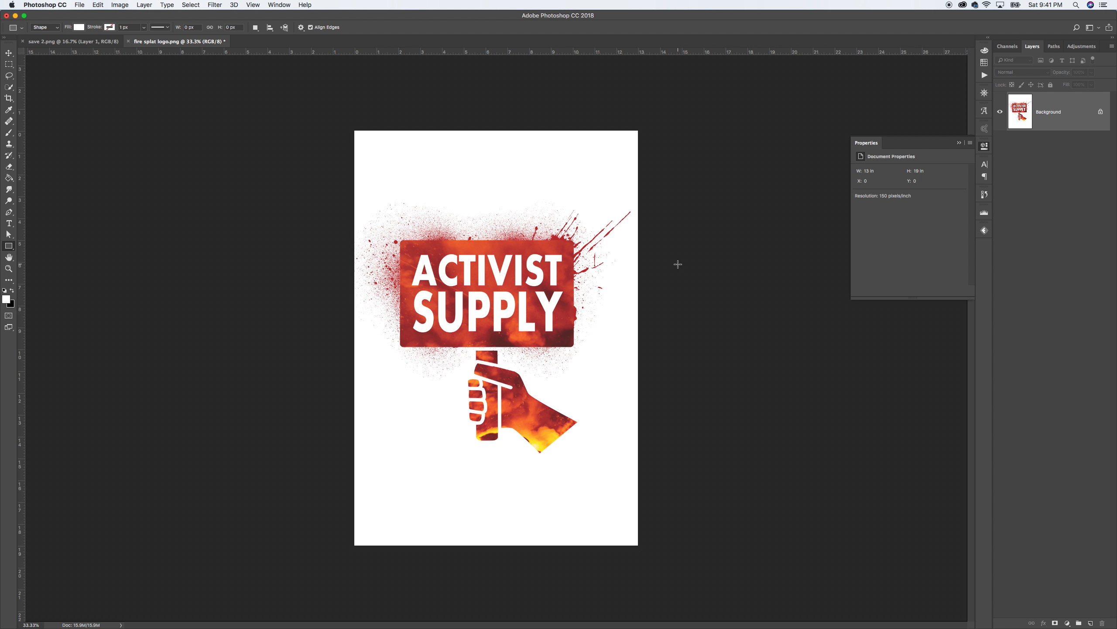
key(super+equal)
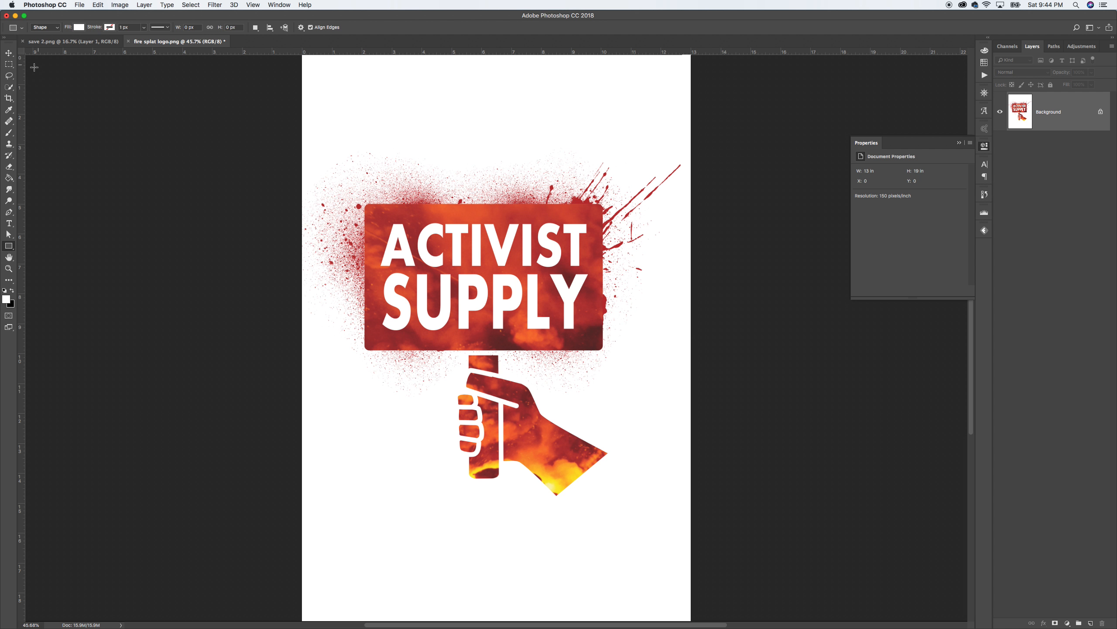
Step: Select the Move tool
click(9, 54)
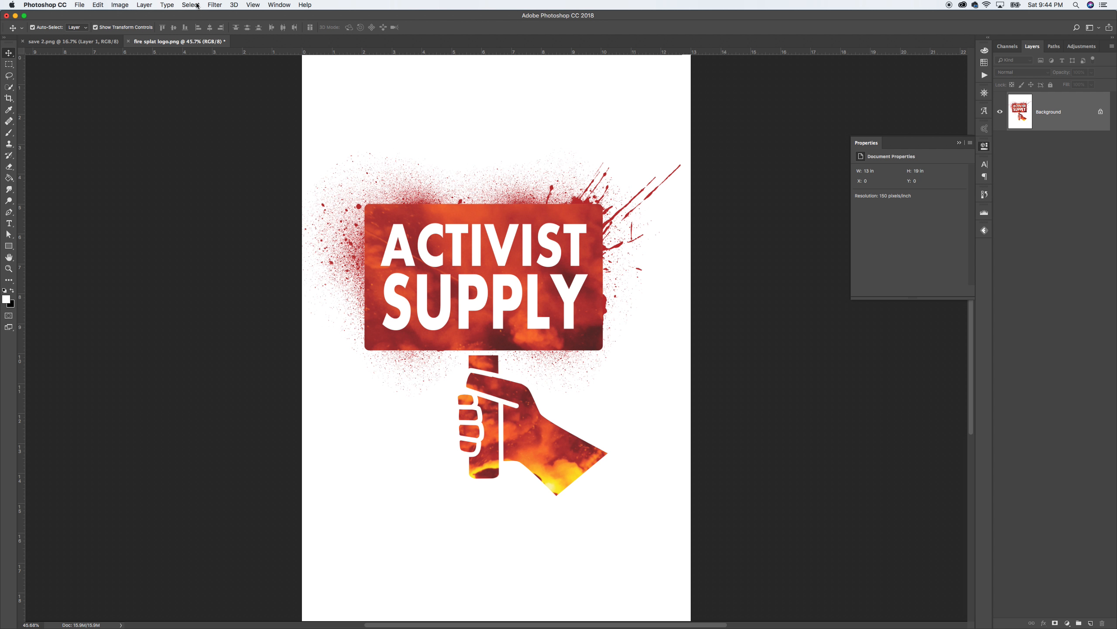
Step: Start the Indexed Color conversion and bring up the list of palette types
click(120, 4)
mouse_move(188, 17)
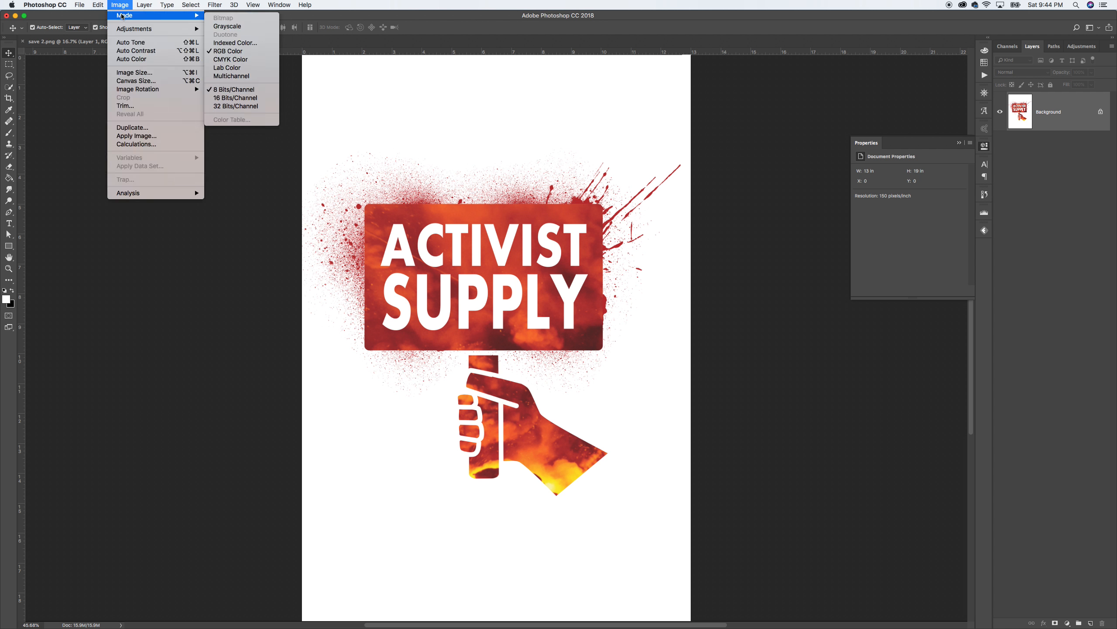
click(219, 43)
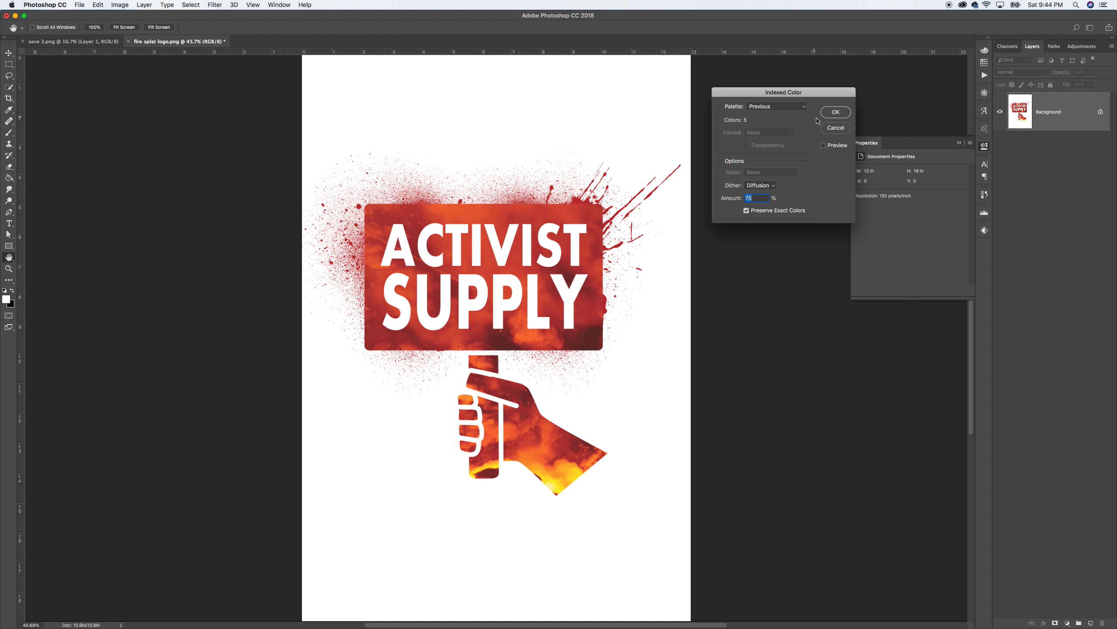
click(799, 109)
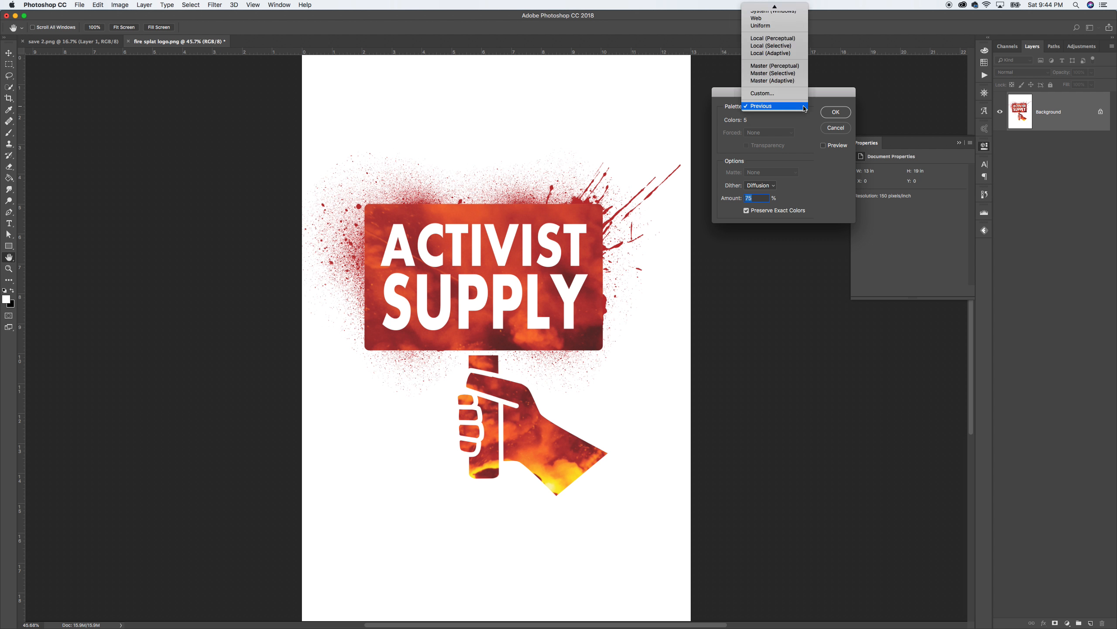
Step: Switch to a Custom palette and adjust its dark red and orange-red Color Table entries
click(765, 93)
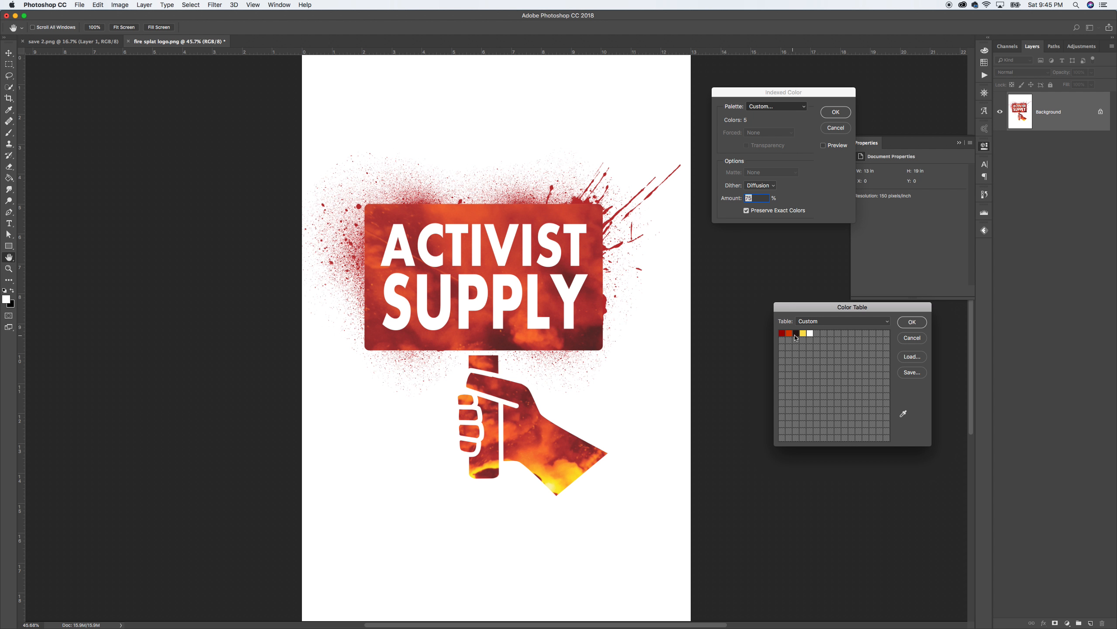
click(824, 333)
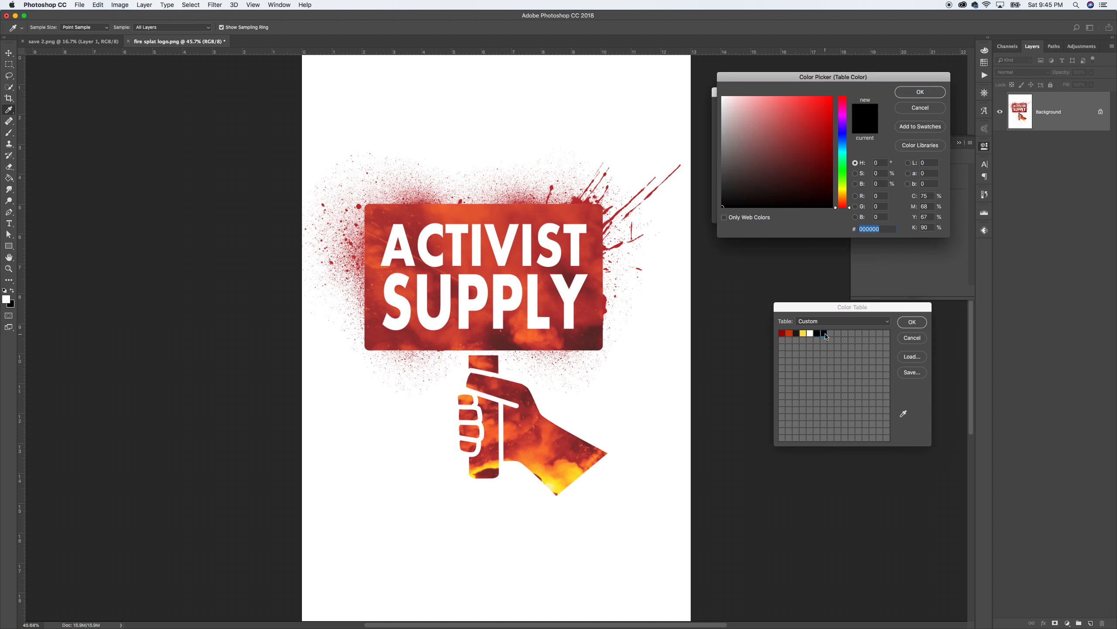
click(912, 108)
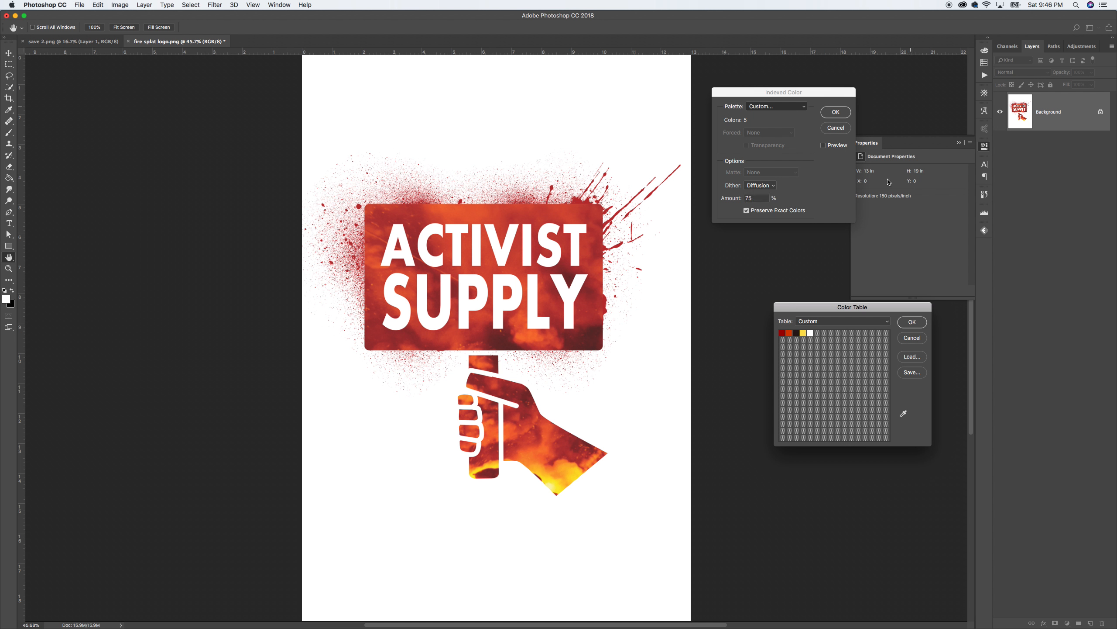
click(782, 334)
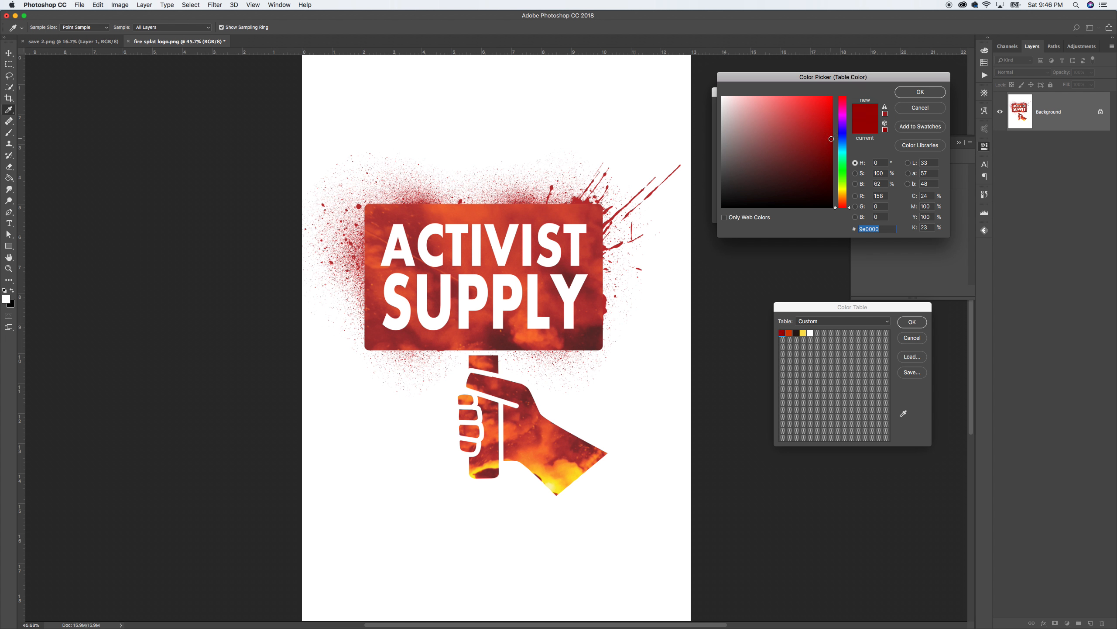
click(832, 136)
click(924, 93)
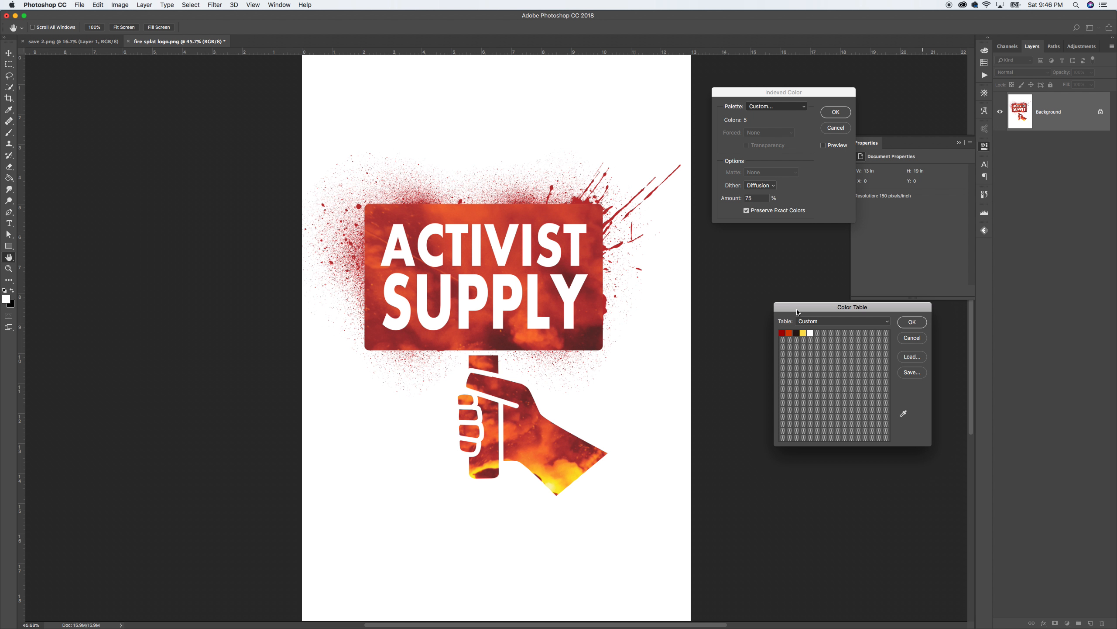
click(789, 333)
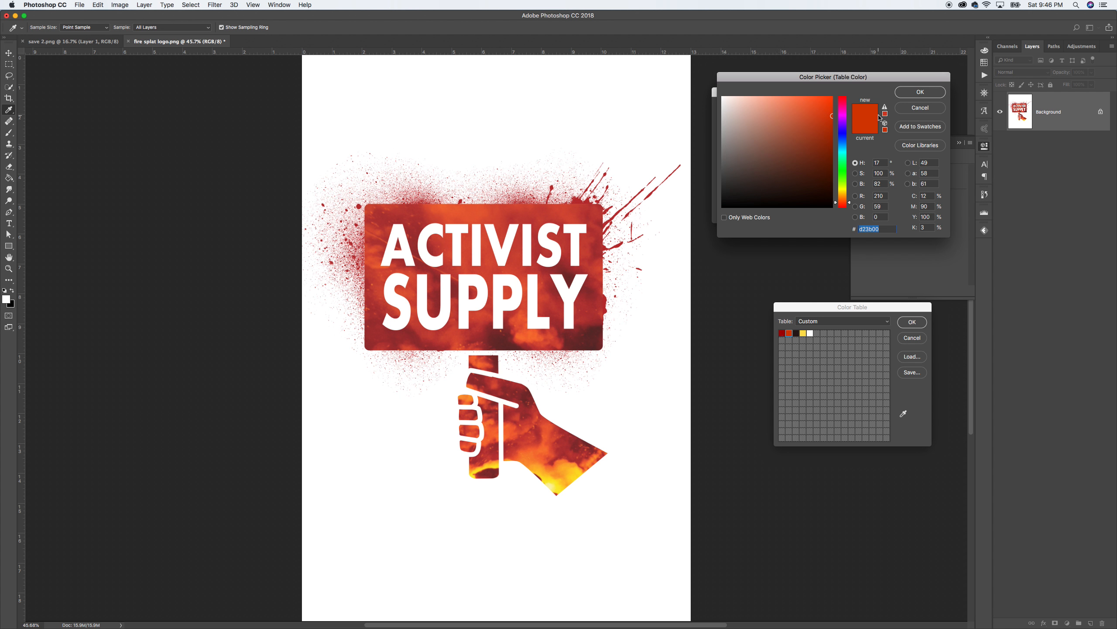
click(919, 94)
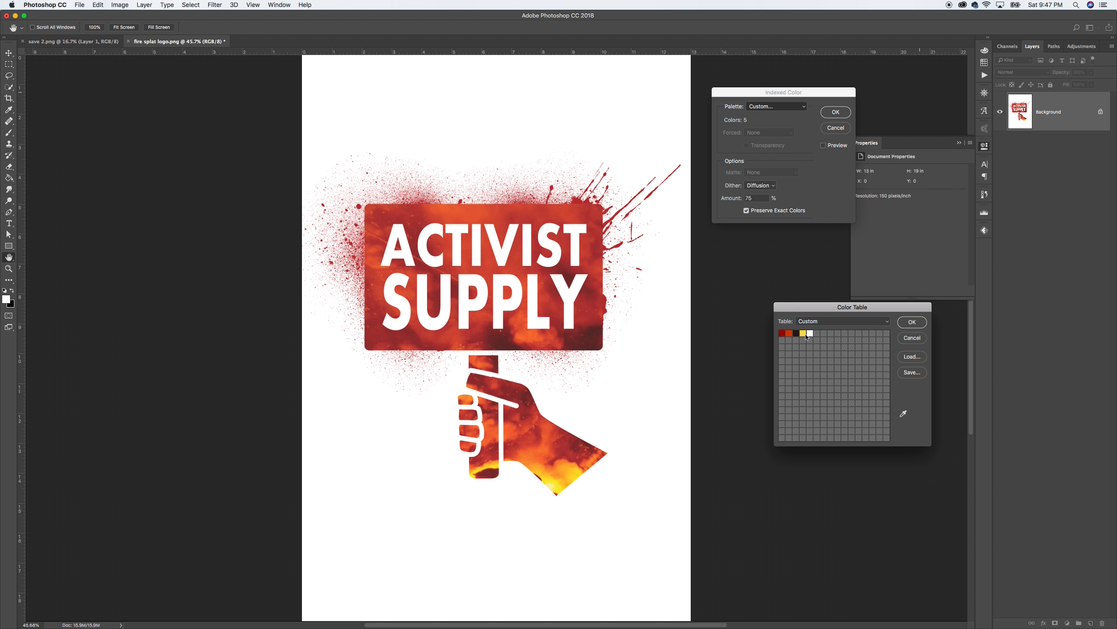
Step: Accept the custom color table, convert to Indexed Color, and view the single Index channel
click(912, 322)
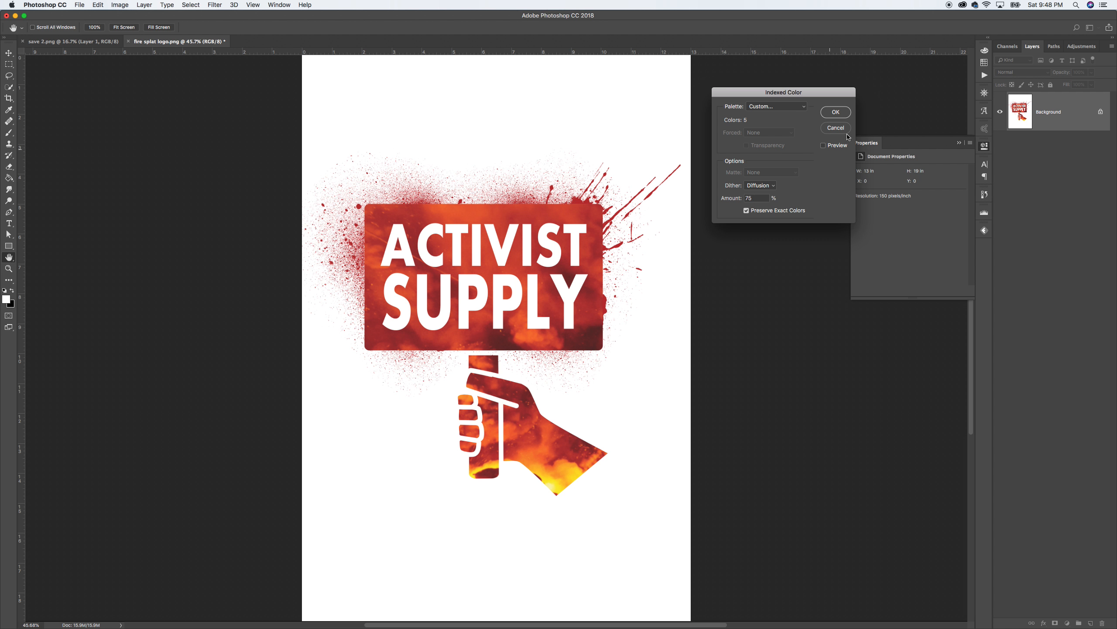
click(836, 113)
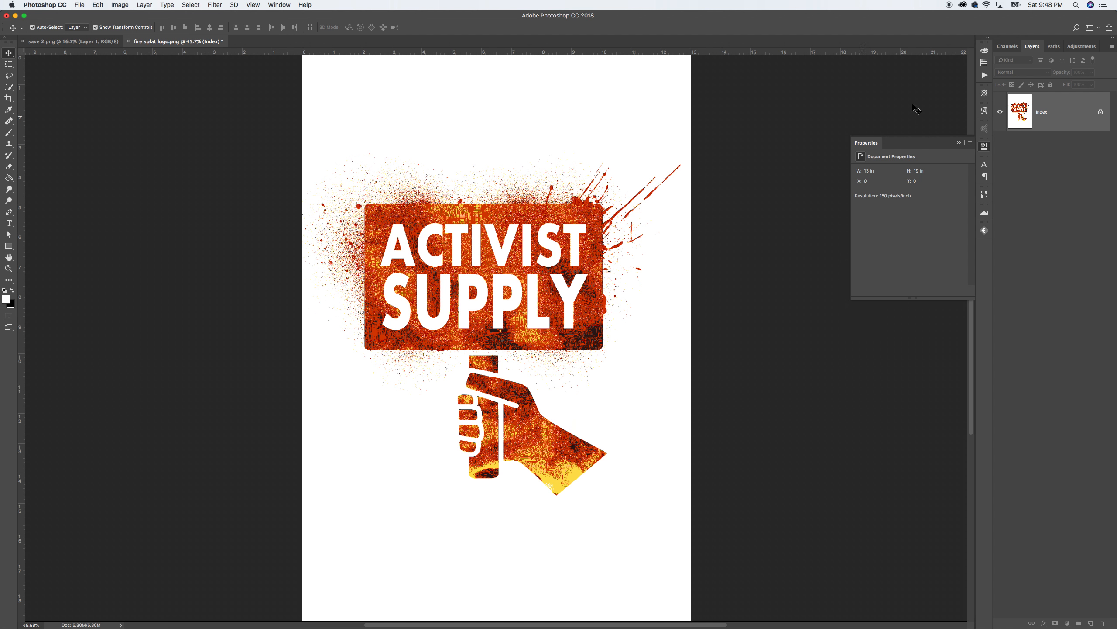
click(1004, 48)
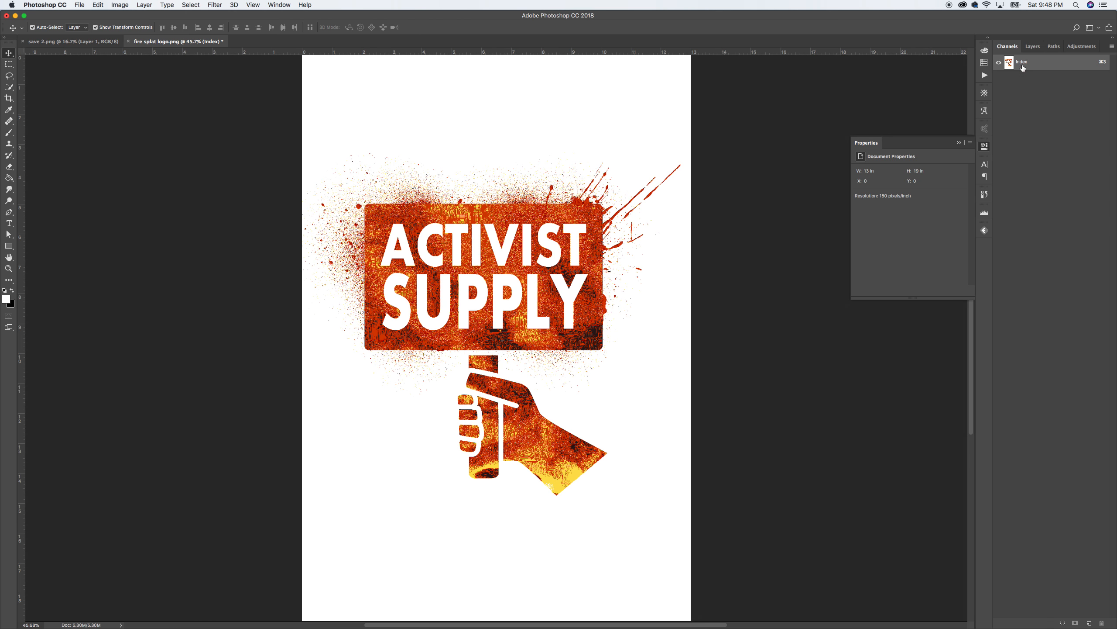
Step: Open Color Range and cancel it without making a selection
click(192, 4)
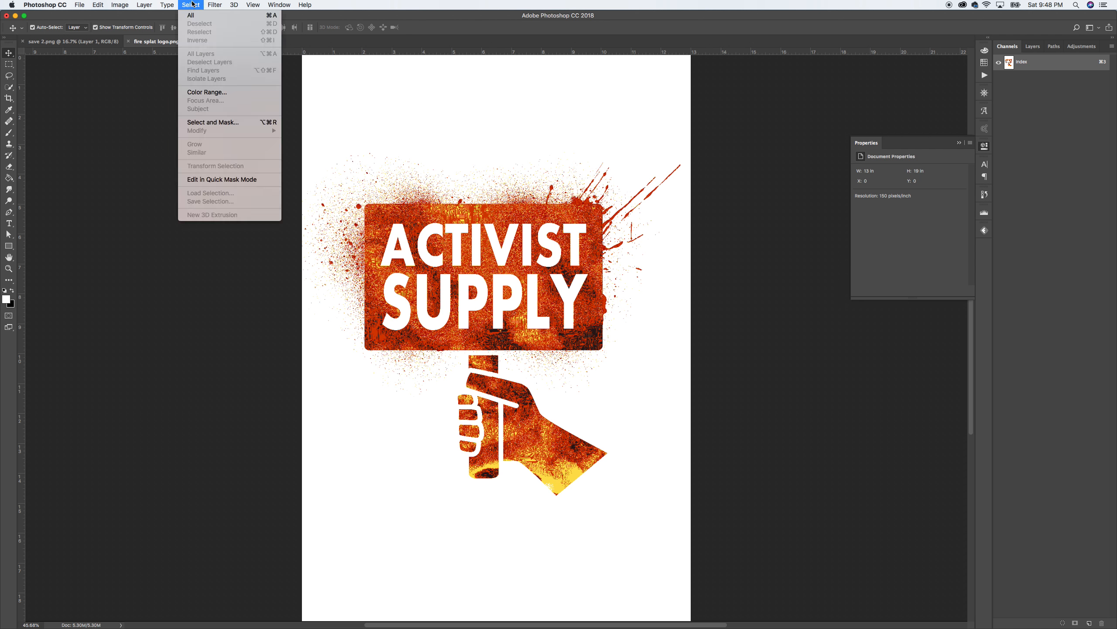
click(196, 93)
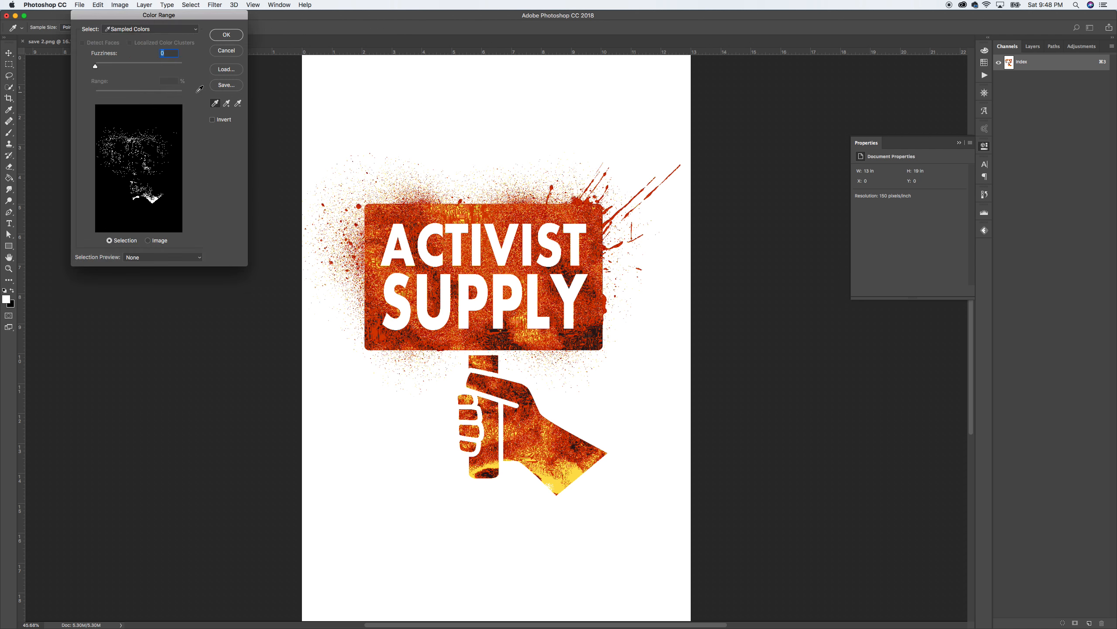
click(223, 50)
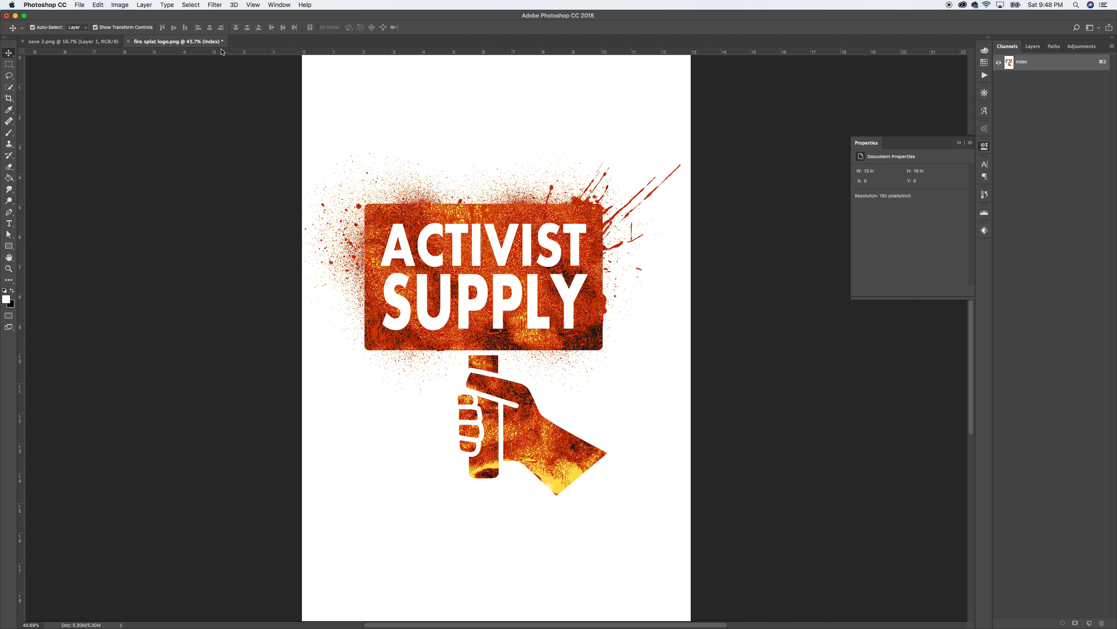
Step: Zoom repeatedly into the dithered pixels along the sign's lower edge below SUPPLY
click(8, 268)
drag(532, 268, 612, 366)
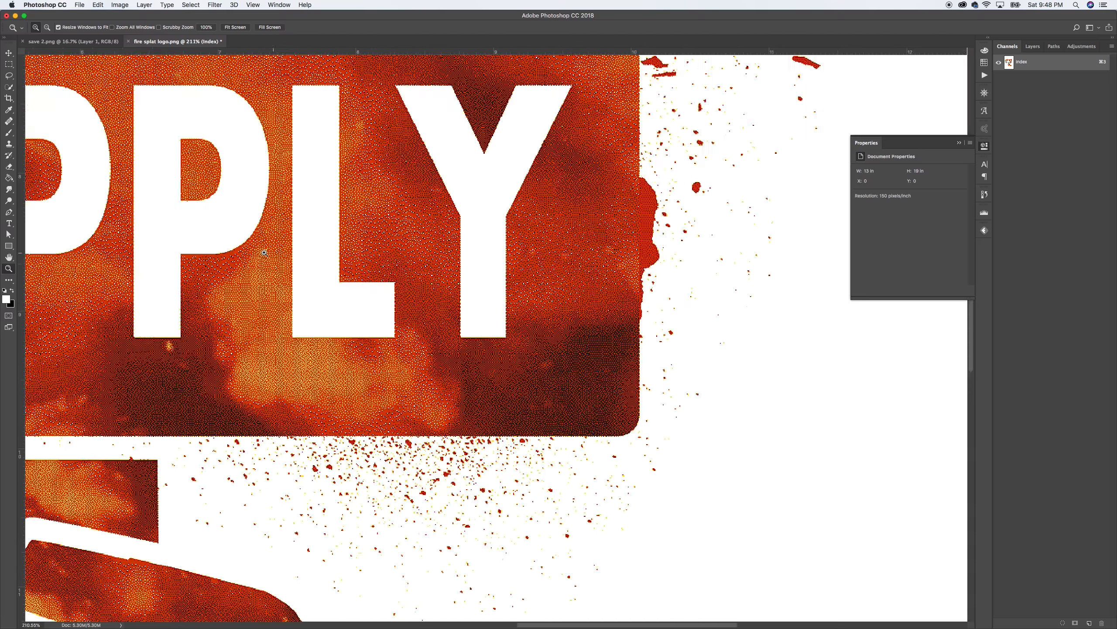
drag(250, 243, 589, 494)
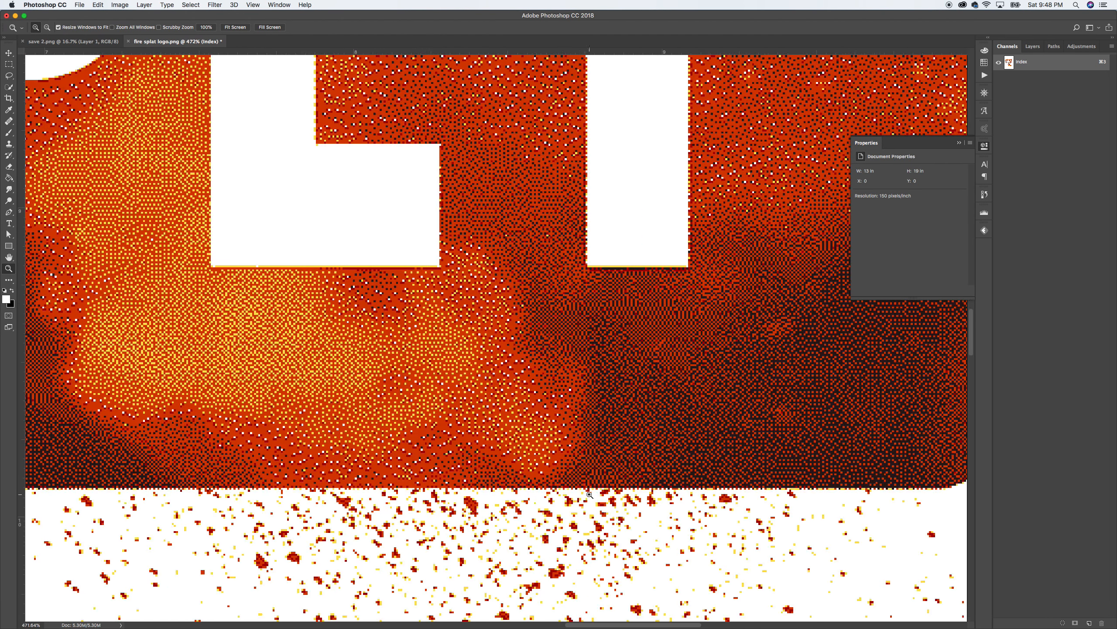
drag(493, 186, 667, 542)
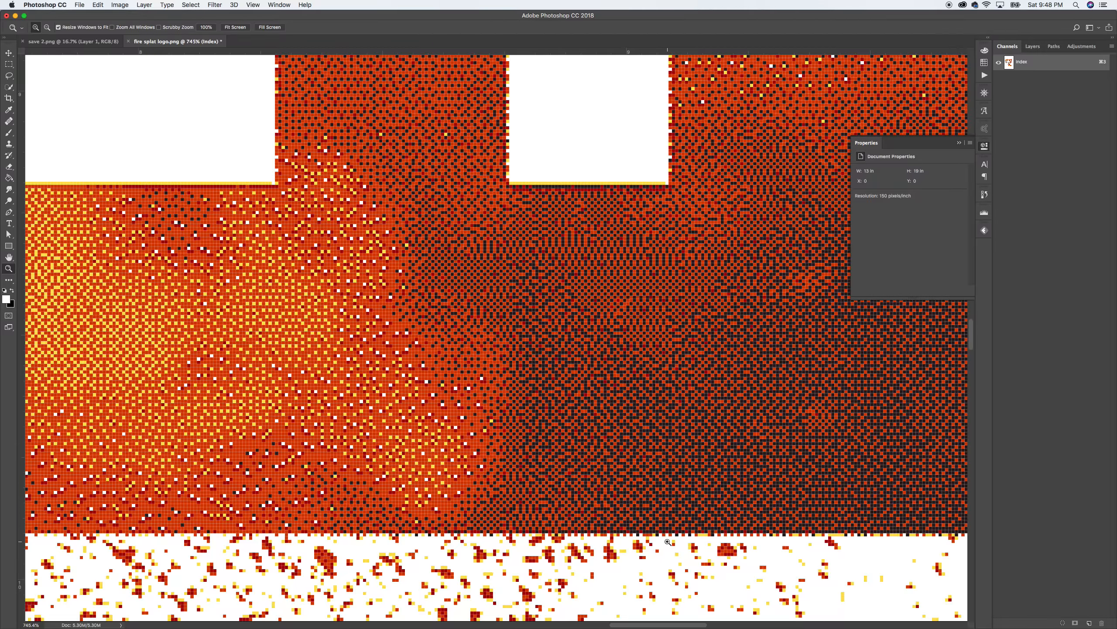
drag(271, 166, 620, 593)
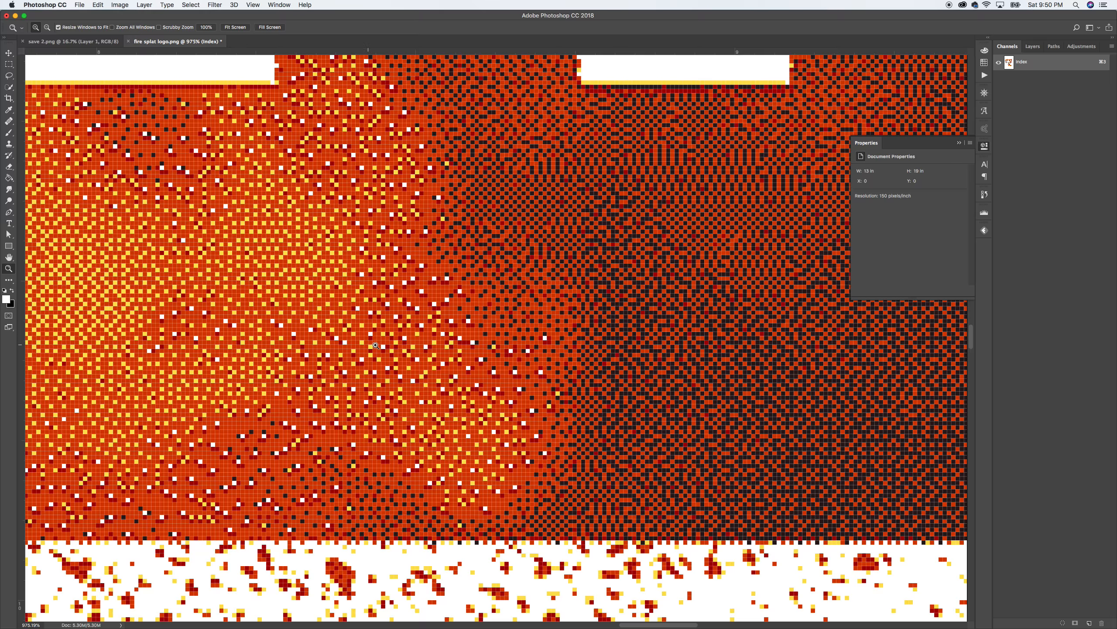
Step: Select every dark red pixel via Color Range with 0 fuzziness from a sampled pixel
click(197, 4)
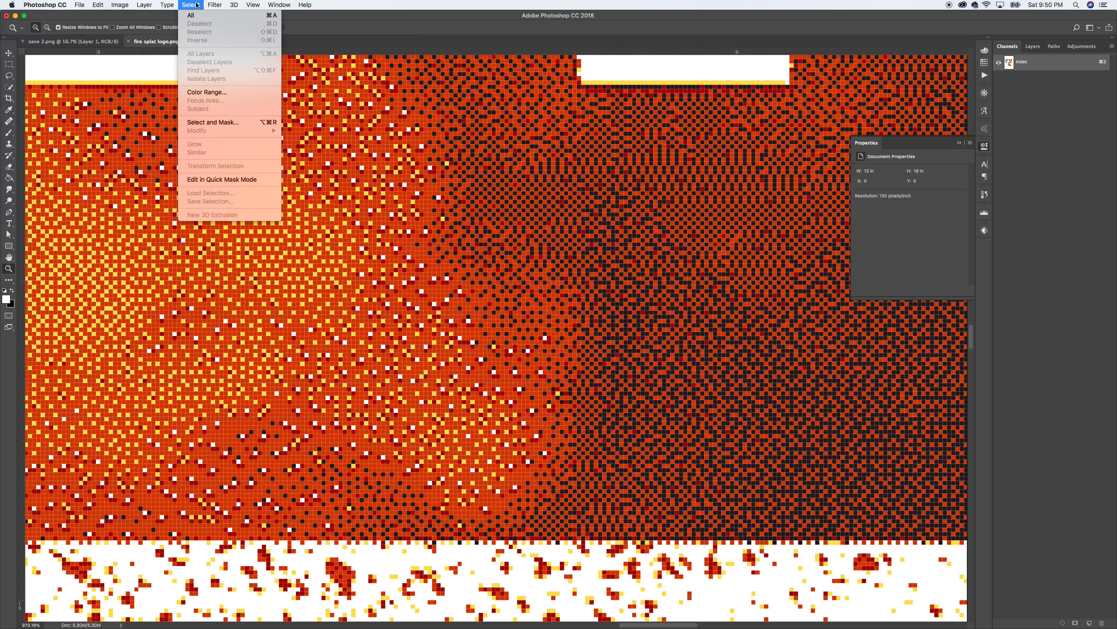
click(207, 92)
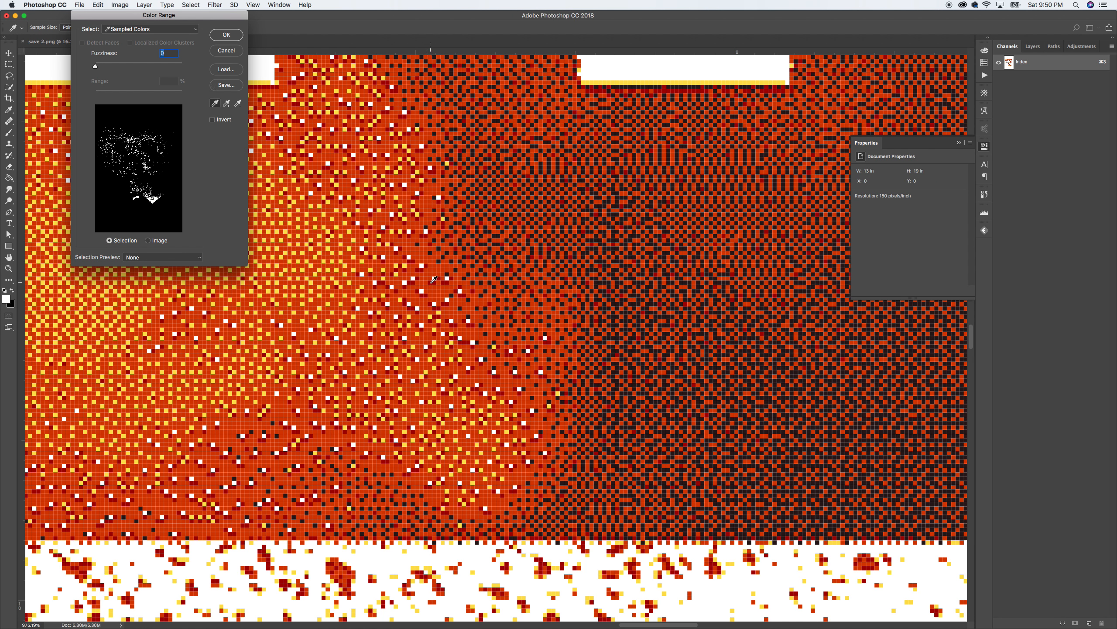
click(413, 273)
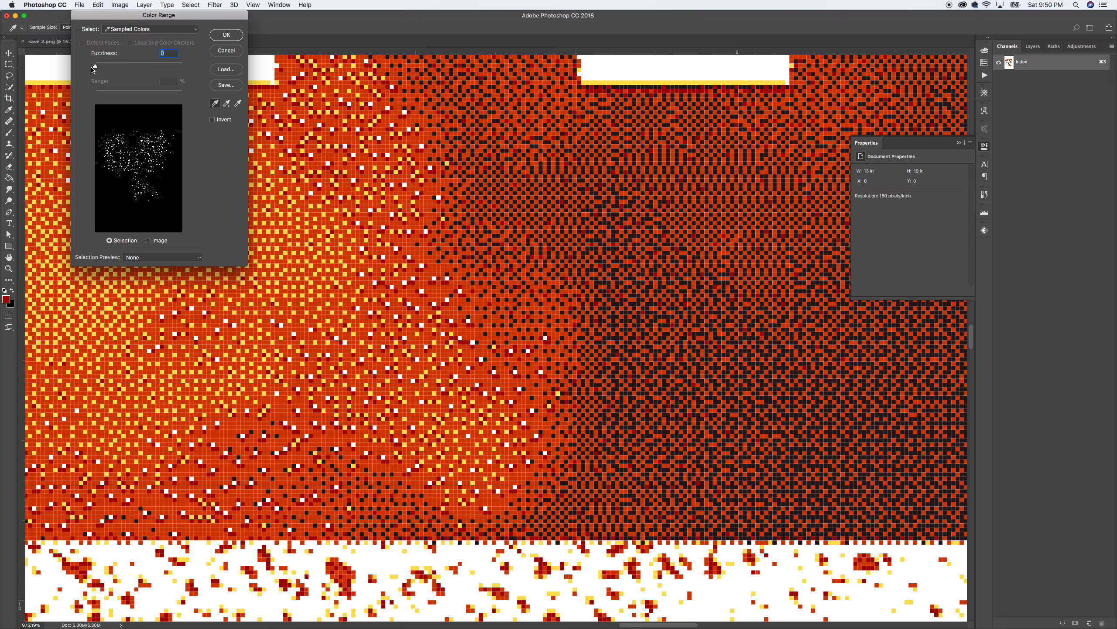
click(226, 36)
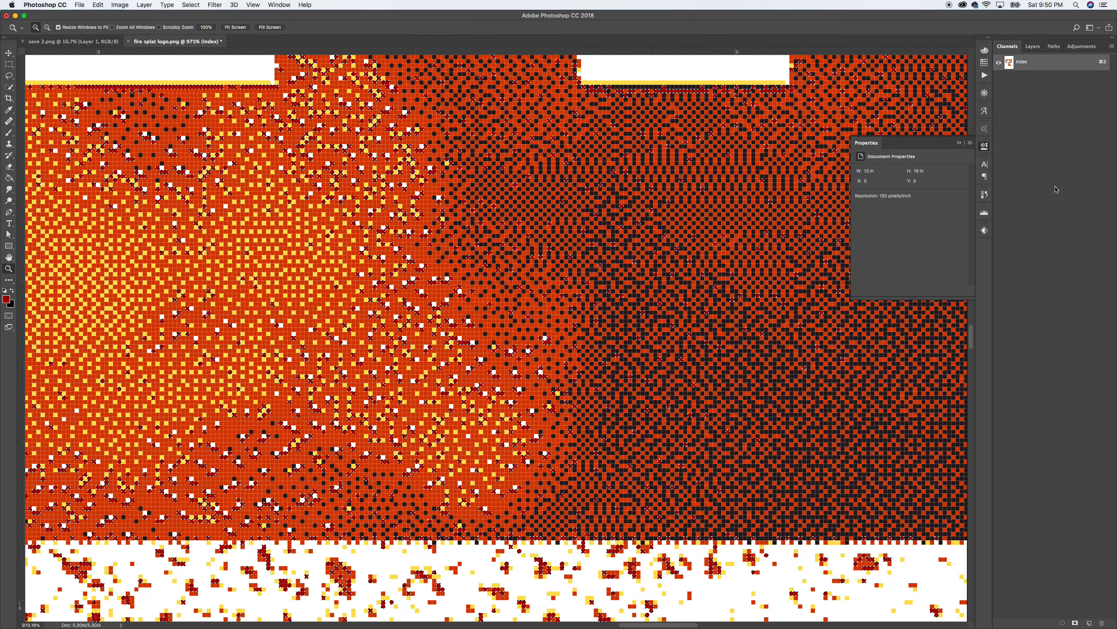
Step: Create a new spot channel named yellow with a red ink at 100% solidity
click(1112, 46)
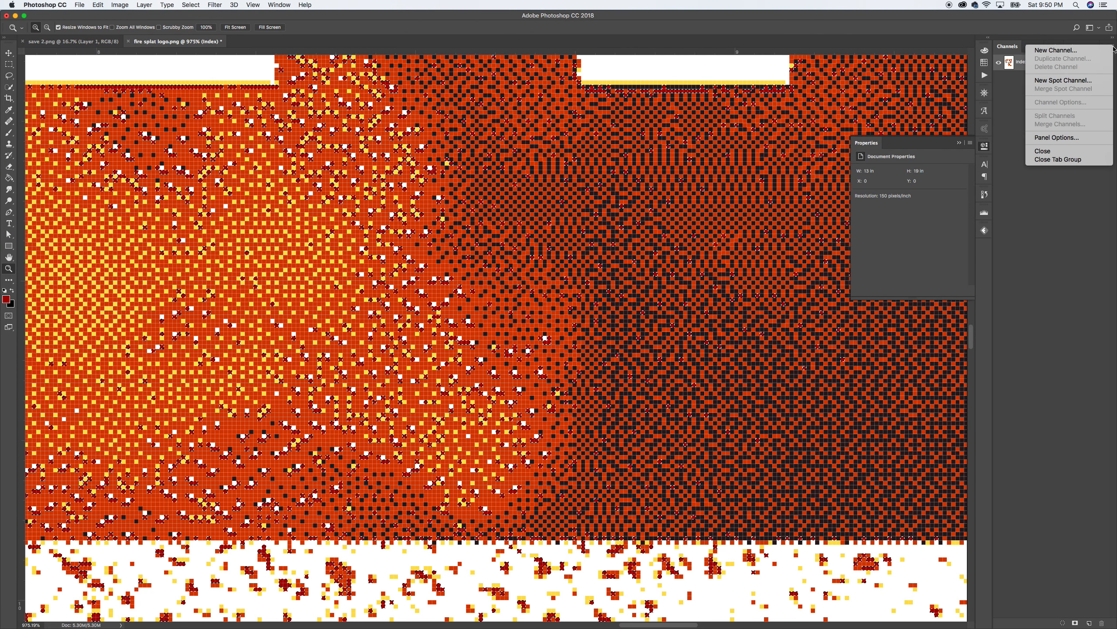
click(1093, 83)
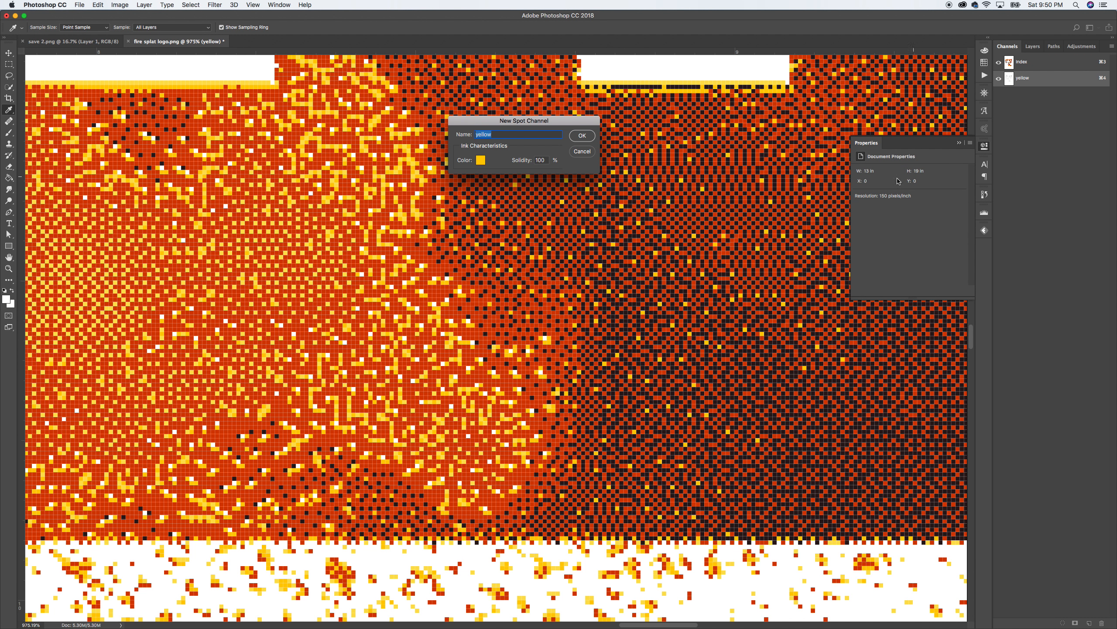
click(482, 161)
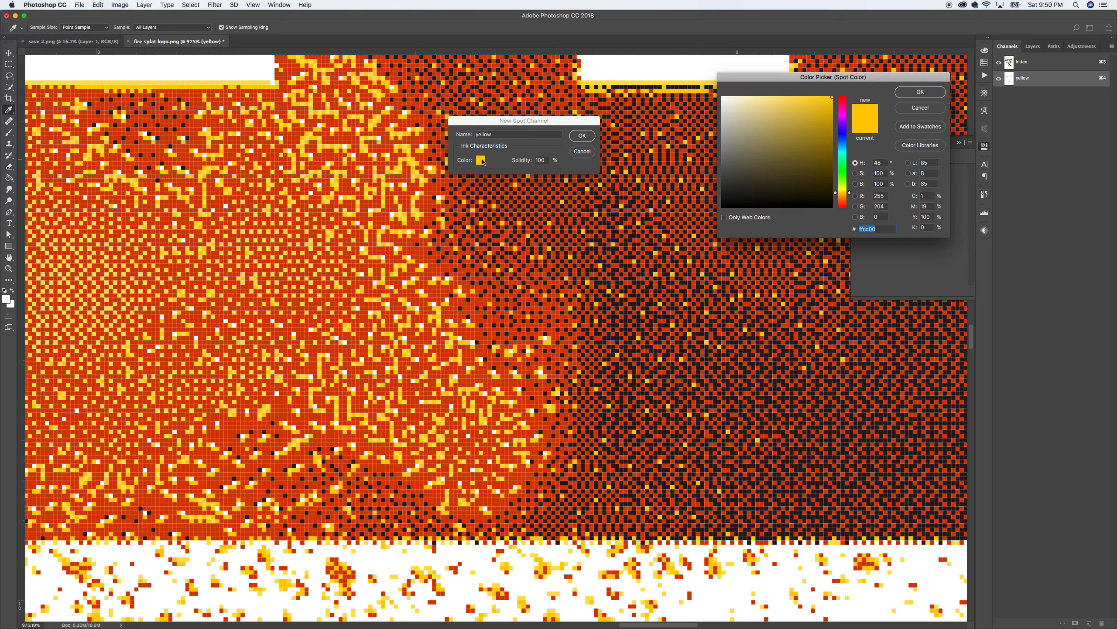
click(843, 99)
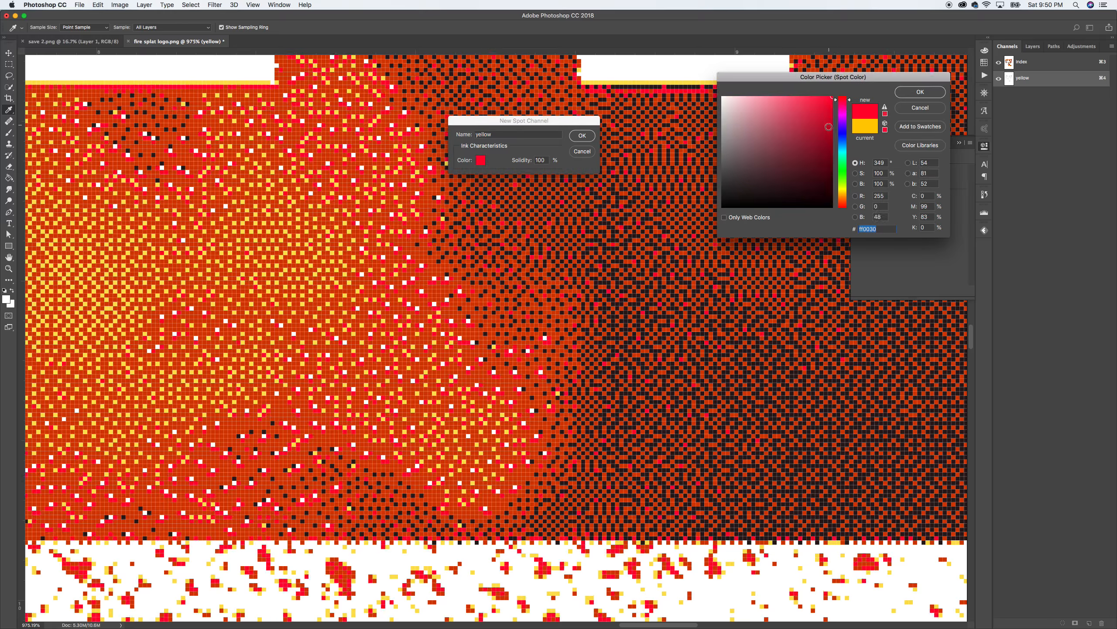
mouse_move(839, 100)
mouse_down()
mouse_move(829, 140)
mouse_move(838, 137)
mouse_up()
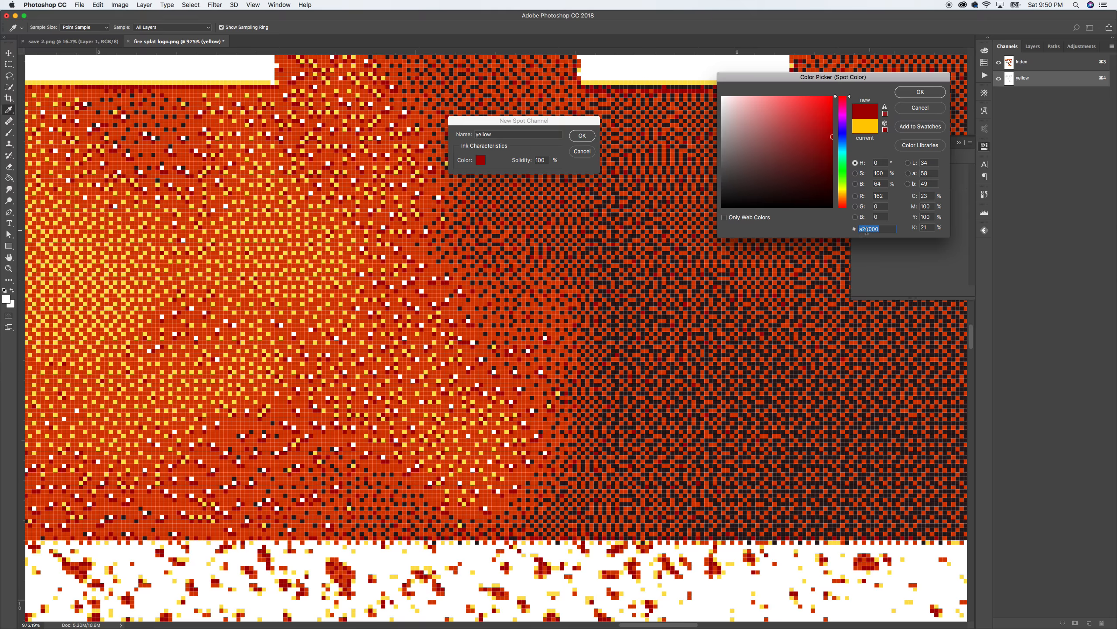
click(908, 94)
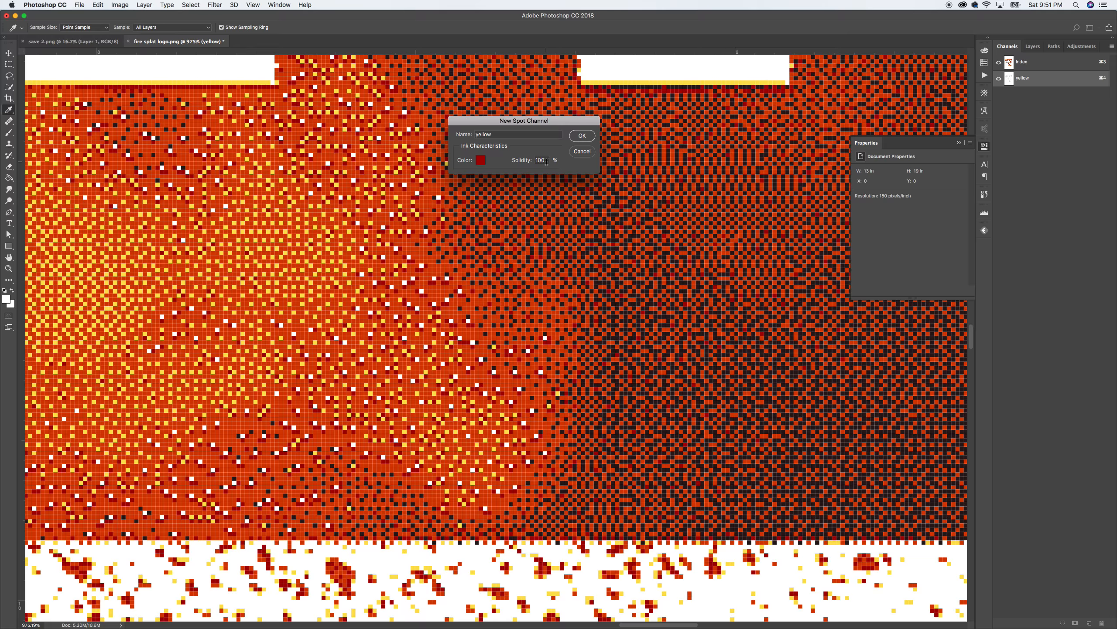
click(582, 136)
Step: Rename the dark red spot channel to red
key(z)
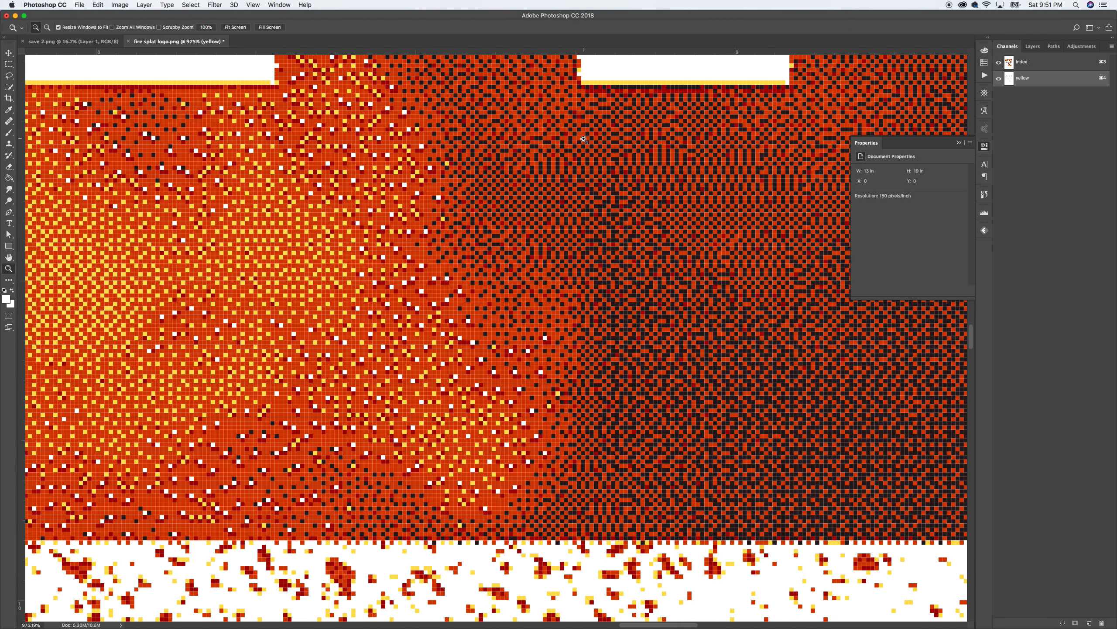
double_click(1024, 77)
text(red)
key(Return)
Step: Select the orange pixels of the Index channel using Color Range
click(1022, 63)
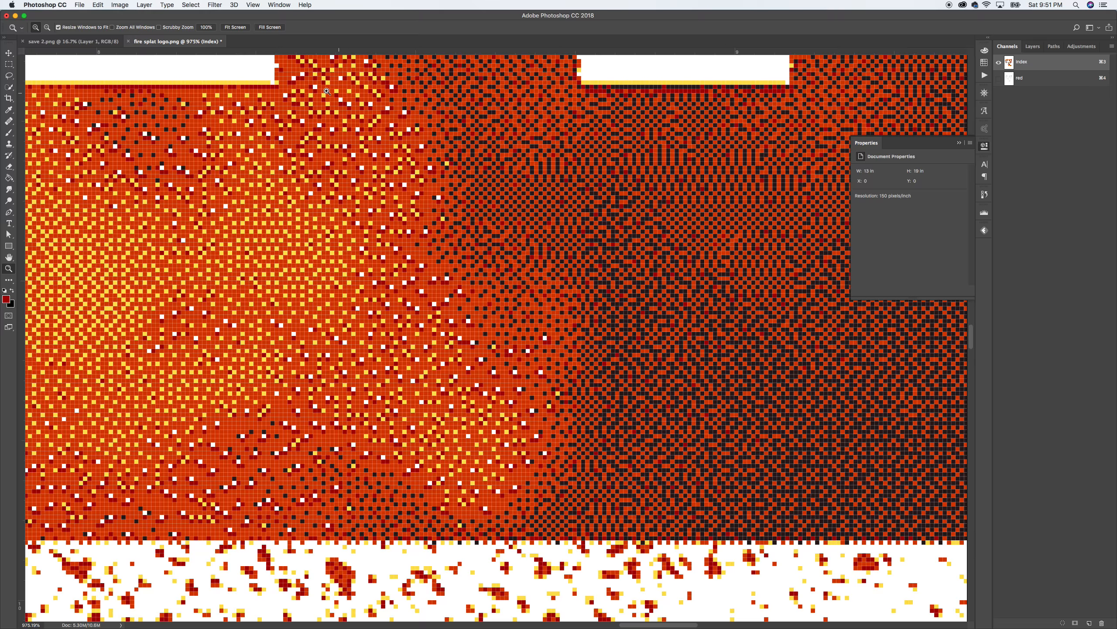
click(190, 5)
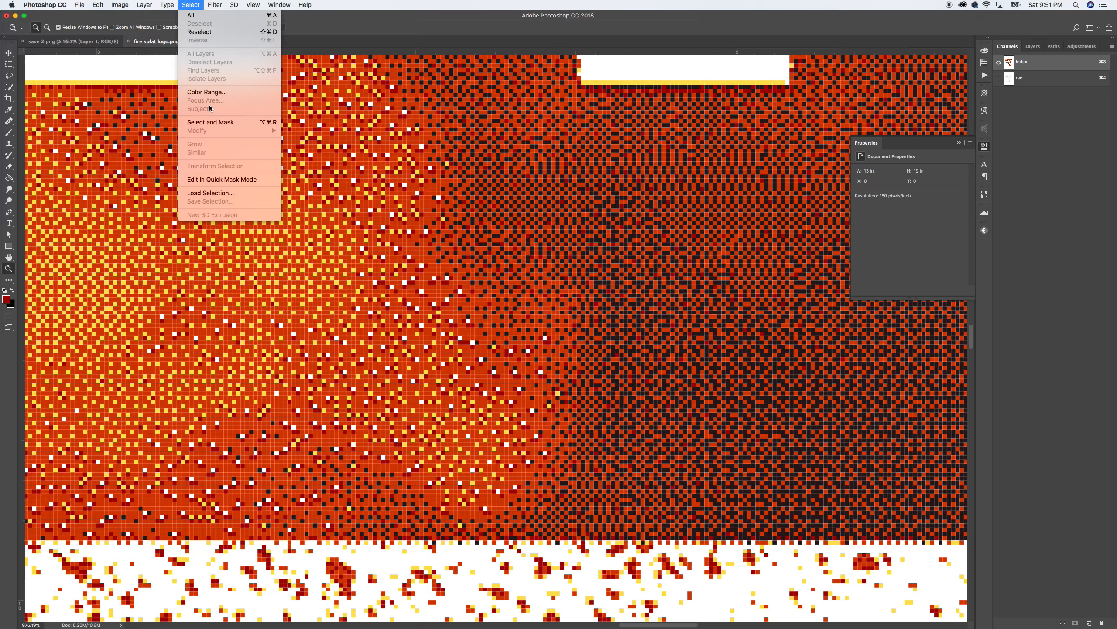
click(207, 92)
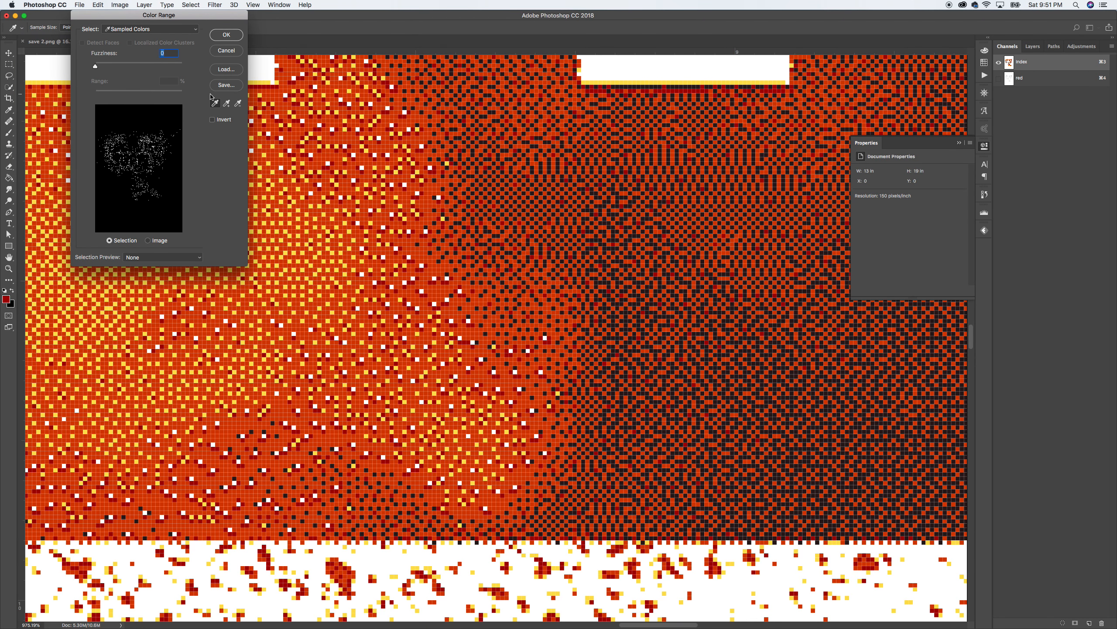
click(466, 329)
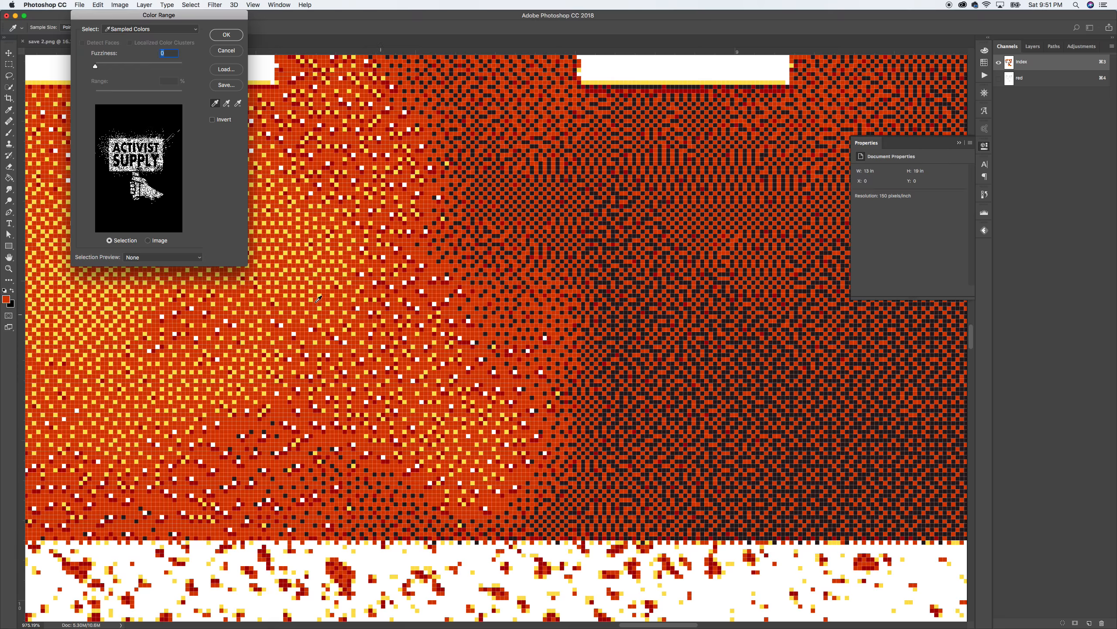
click(226, 34)
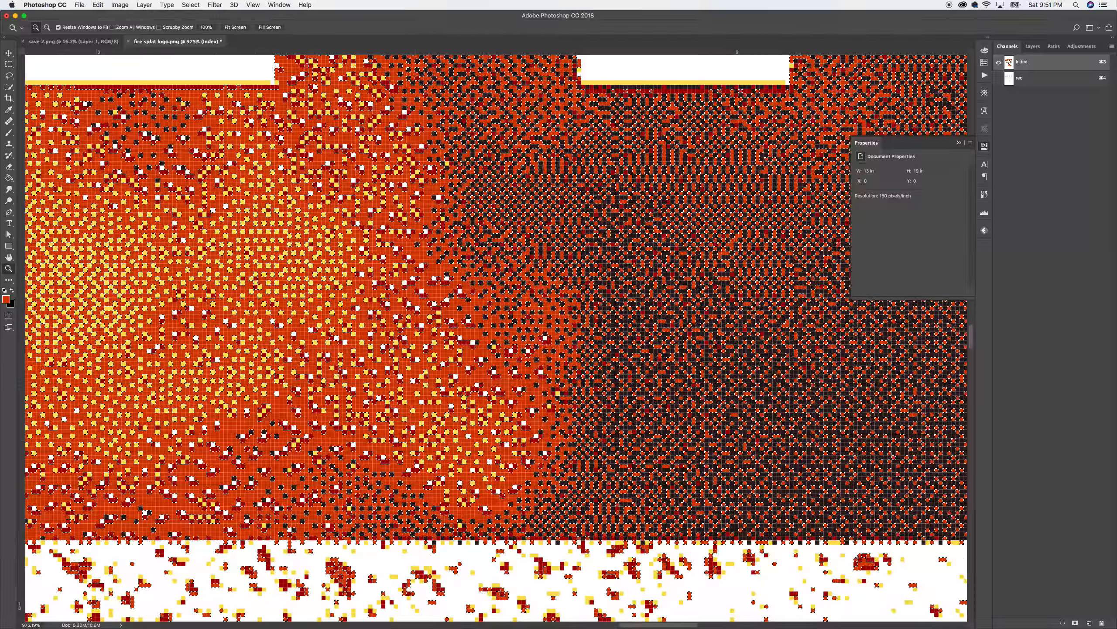
click(1112, 46)
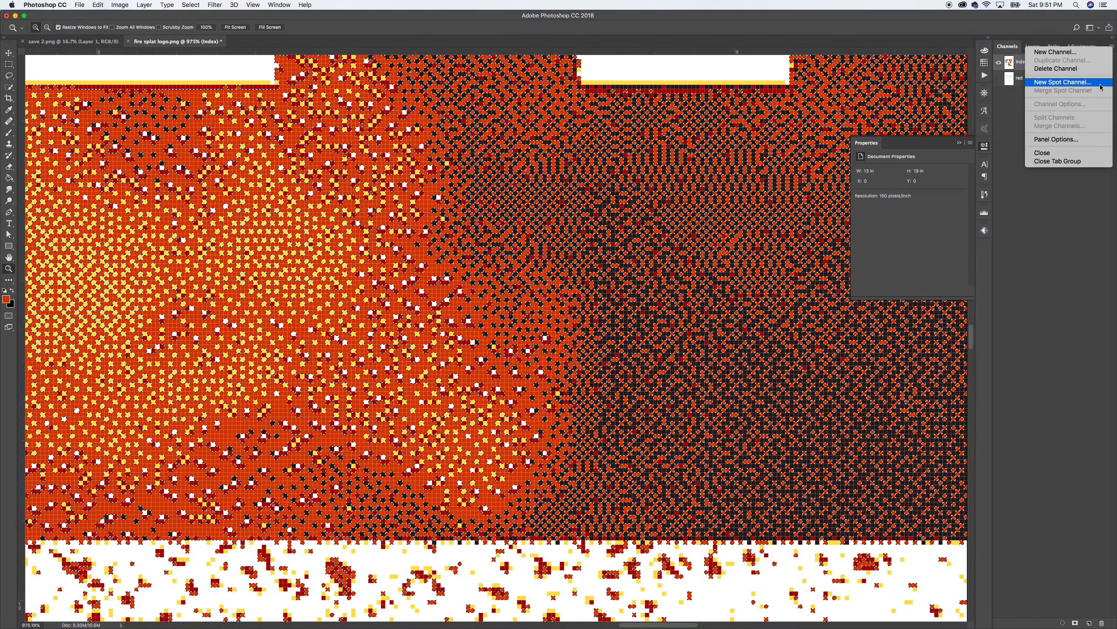
Step: Make a spot channel named orange from the selection, with orange-red ink ba3202
click(1063, 82)
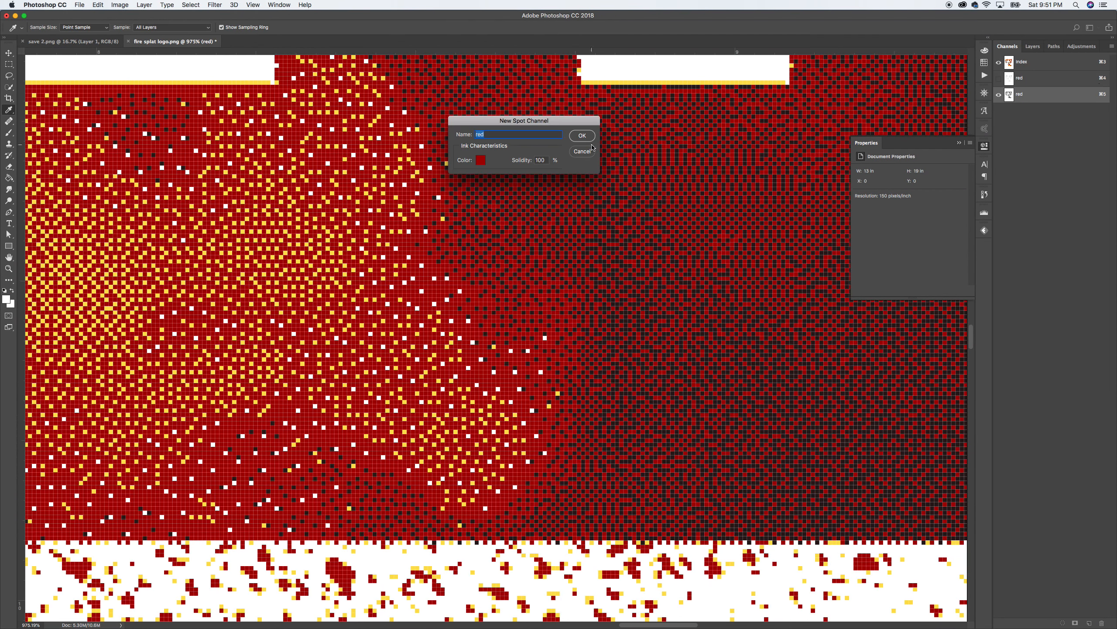
text(orange)
click(480, 160)
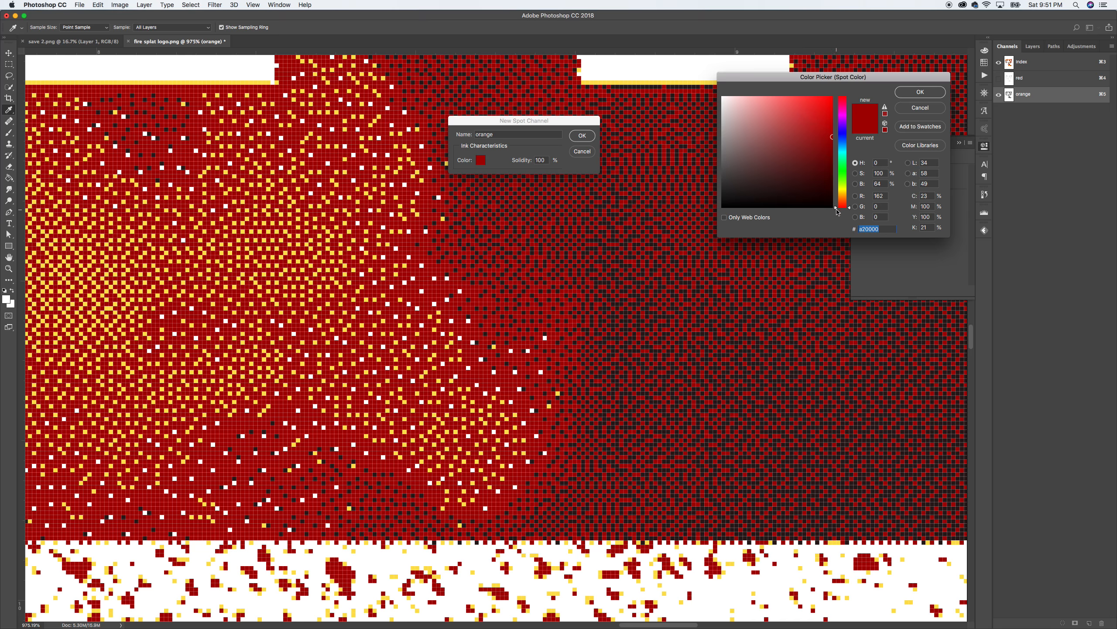
drag(836, 208, 837, 204)
drag(823, 135, 832, 124)
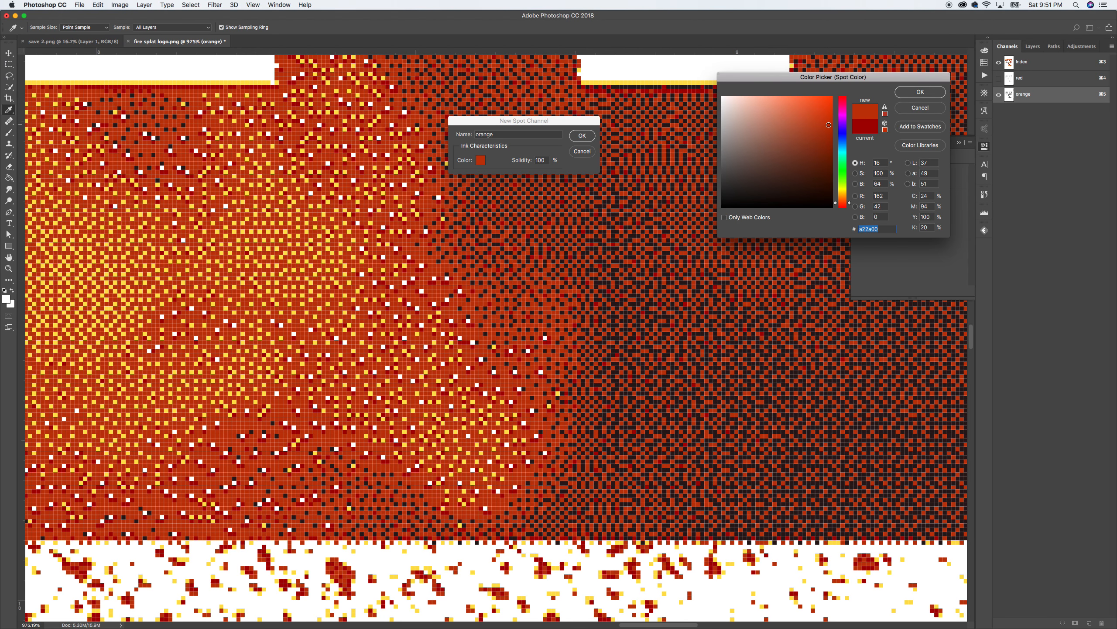
click(922, 92)
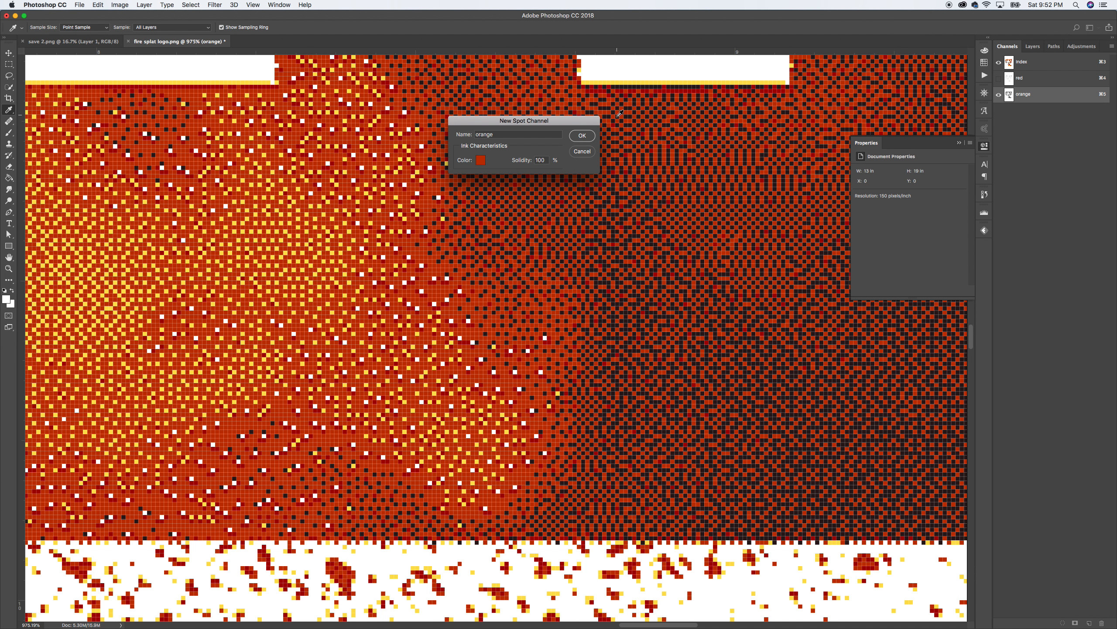
click(482, 161)
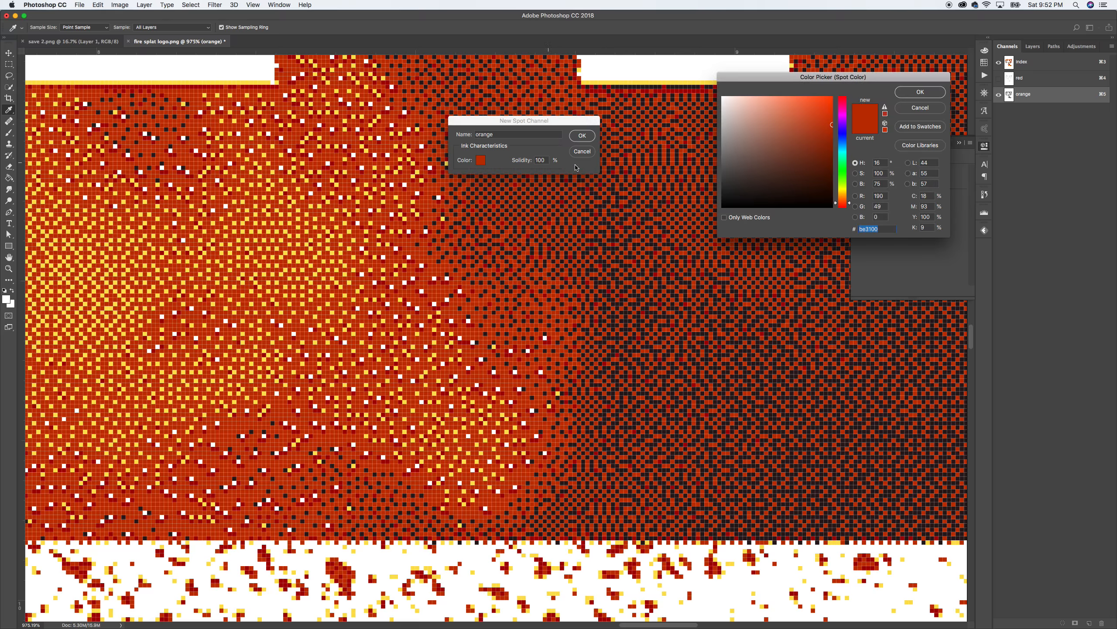
click(831, 105)
drag(831, 106, 844, 103)
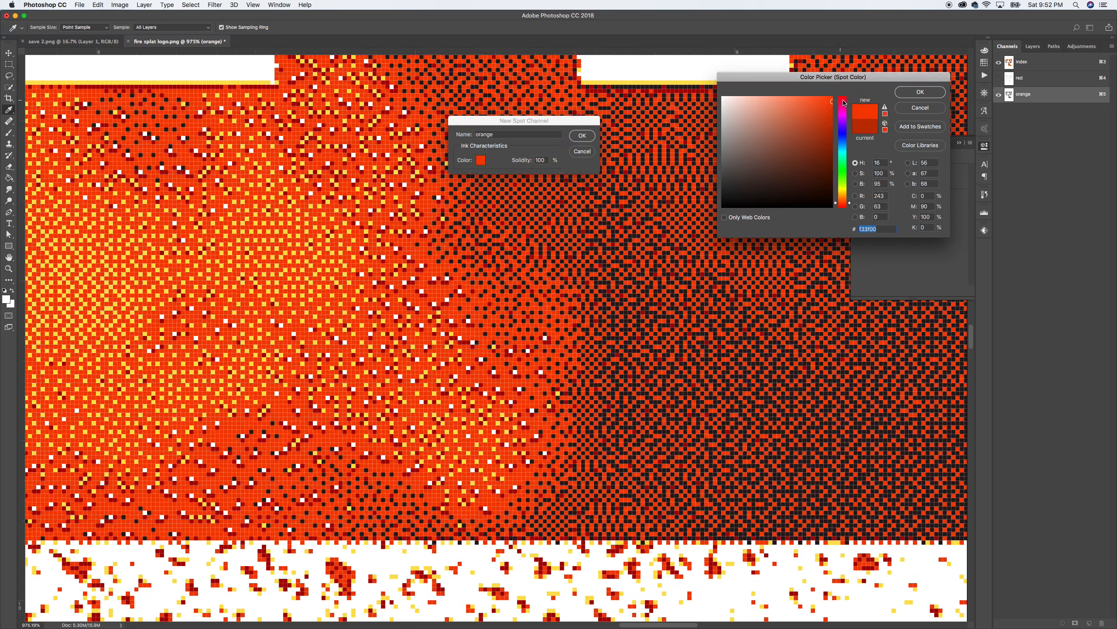
click(831, 126)
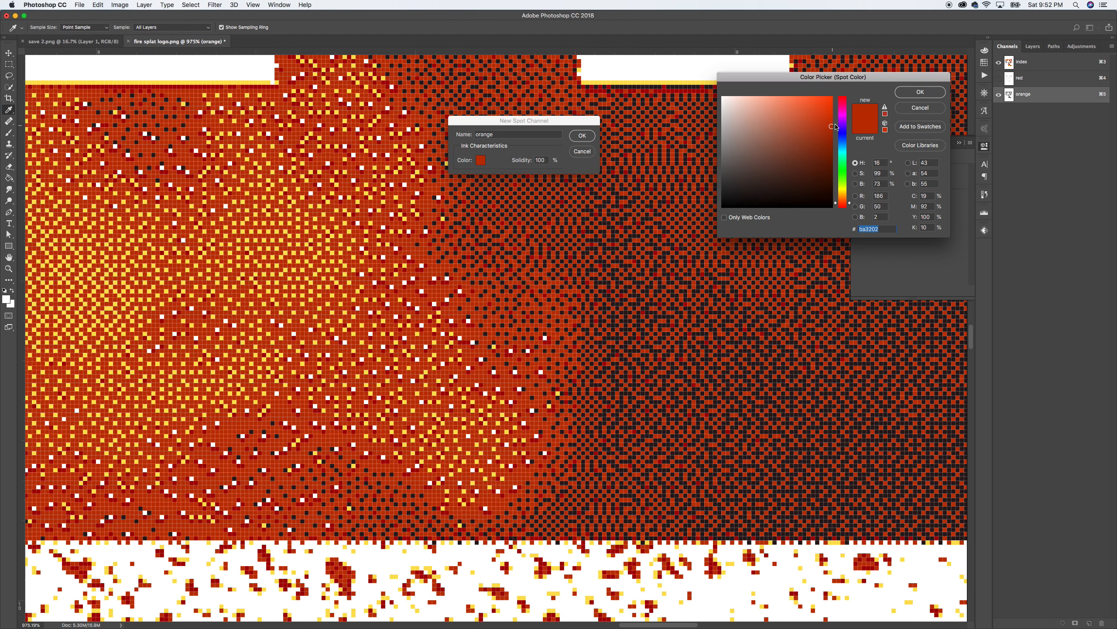
click(911, 93)
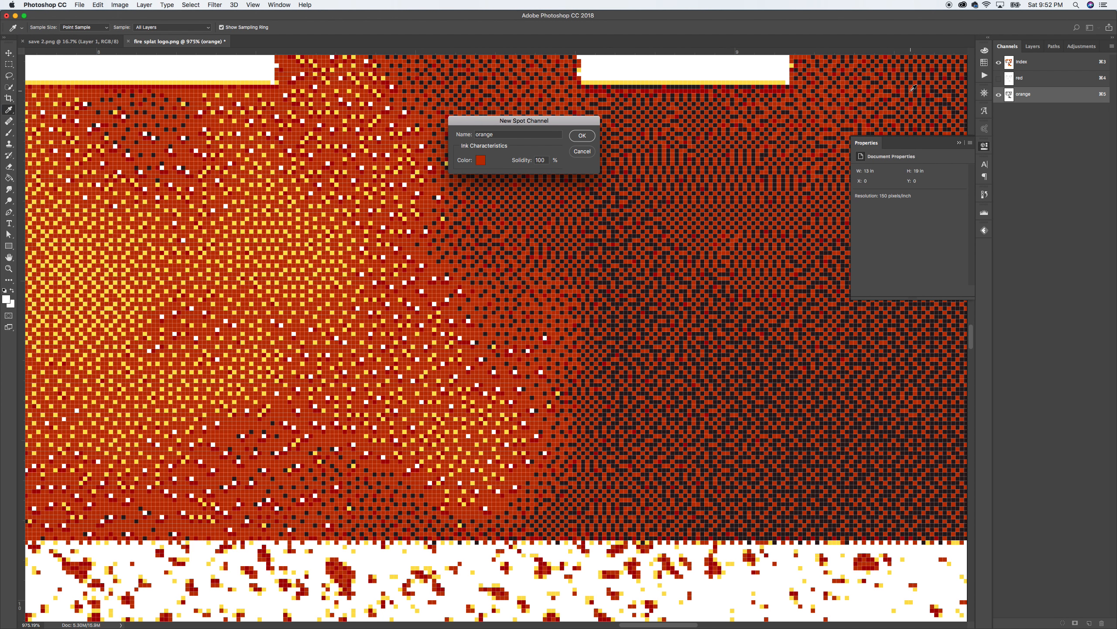
click(582, 137)
key(z)
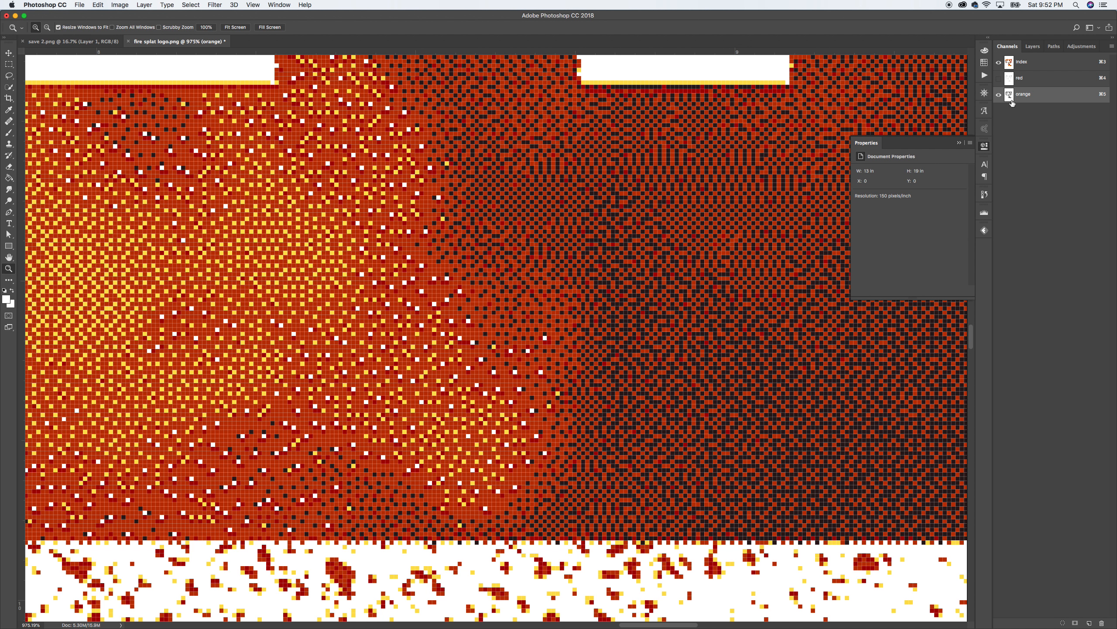
Step: Select the yellow pixels of the Index channel using Color Range
click(1028, 62)
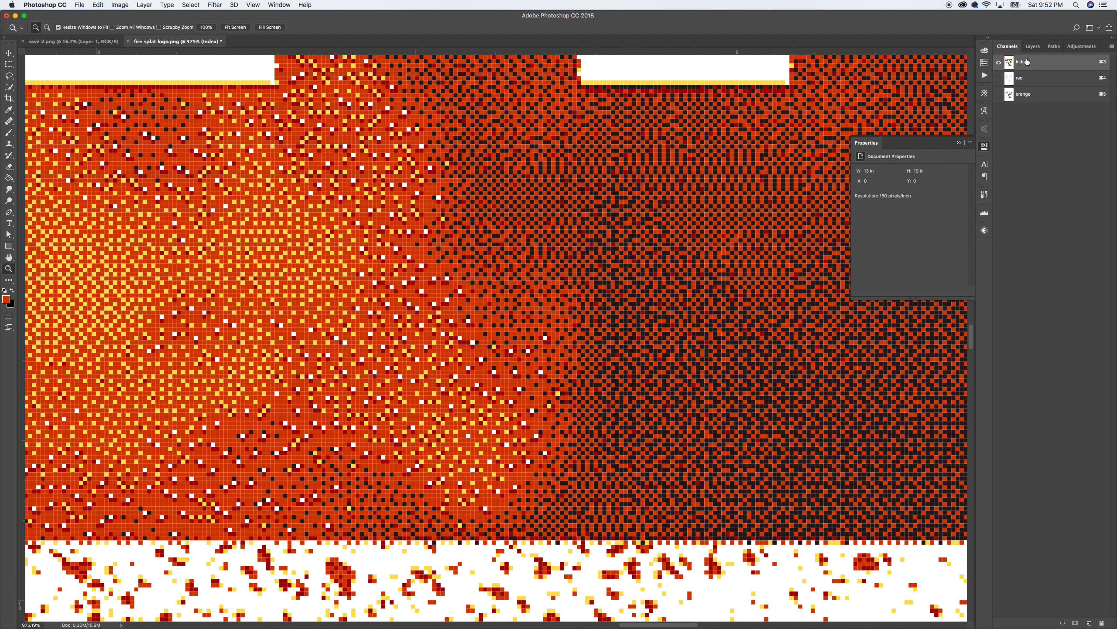
click(187, 5)
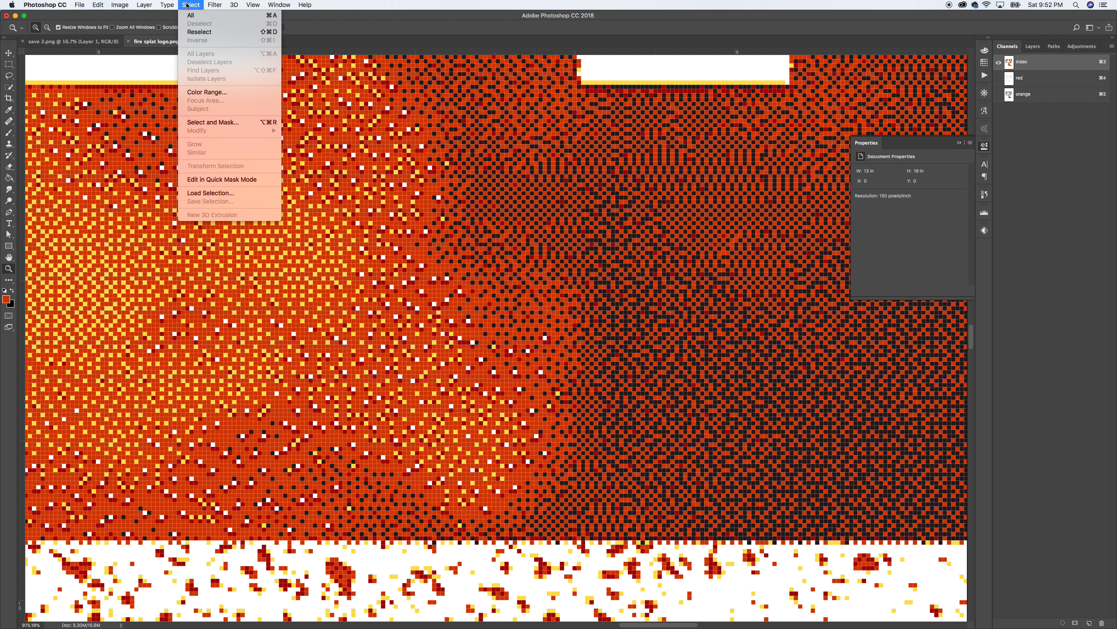
click(201, 93)
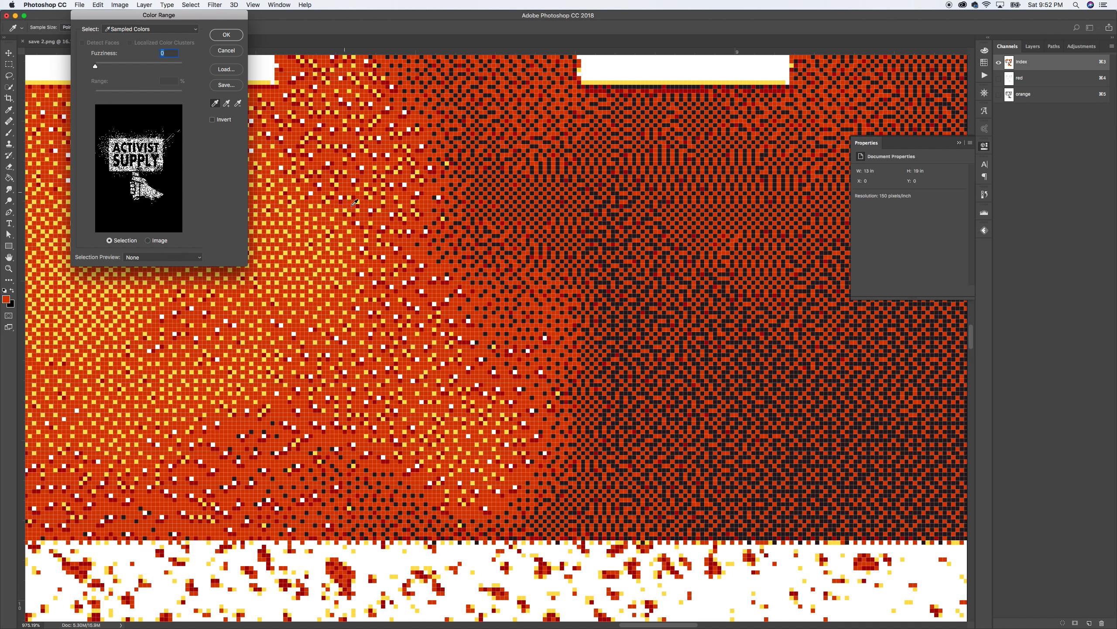
click(283, 367)
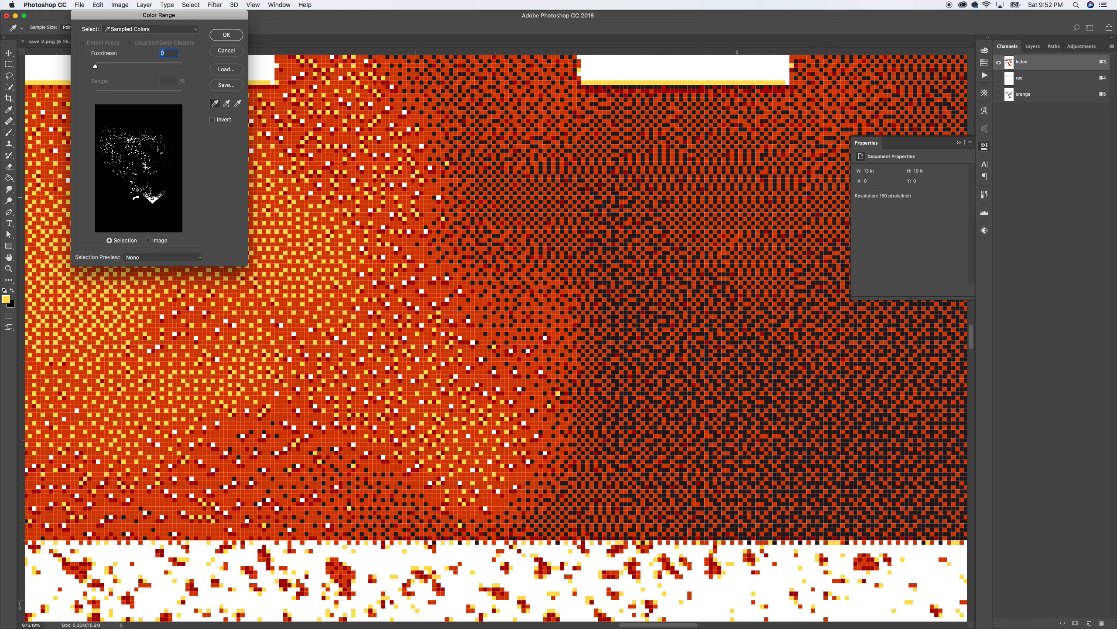
click(226, 35)
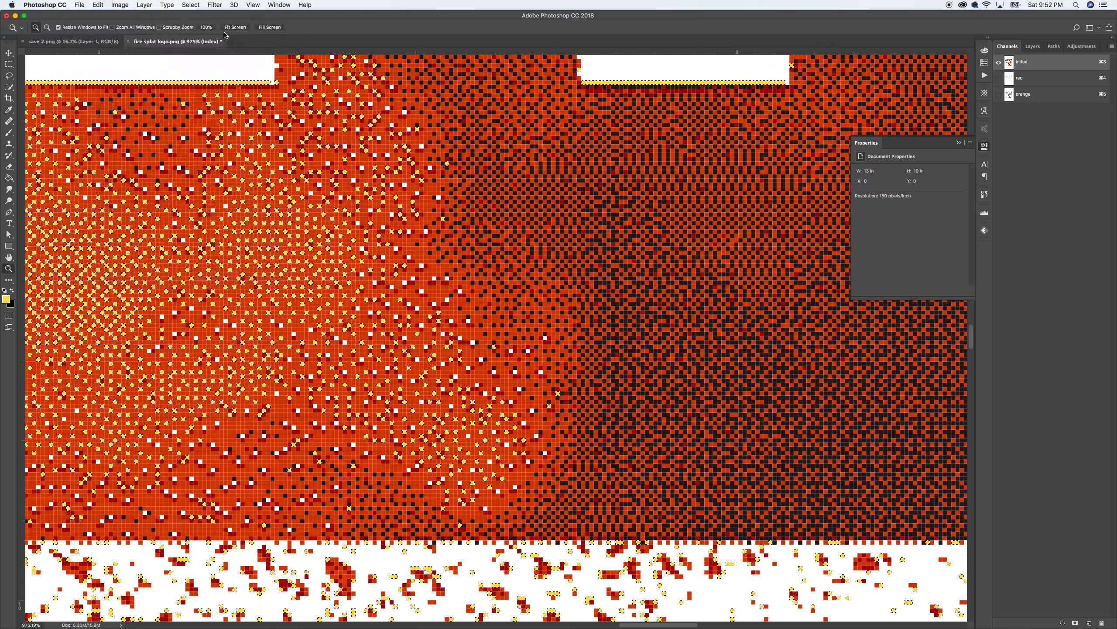
Step: Add a new spot channel from the selection with a bright, saturated yellow ink
click(1112, 47)
click(1083, 83)
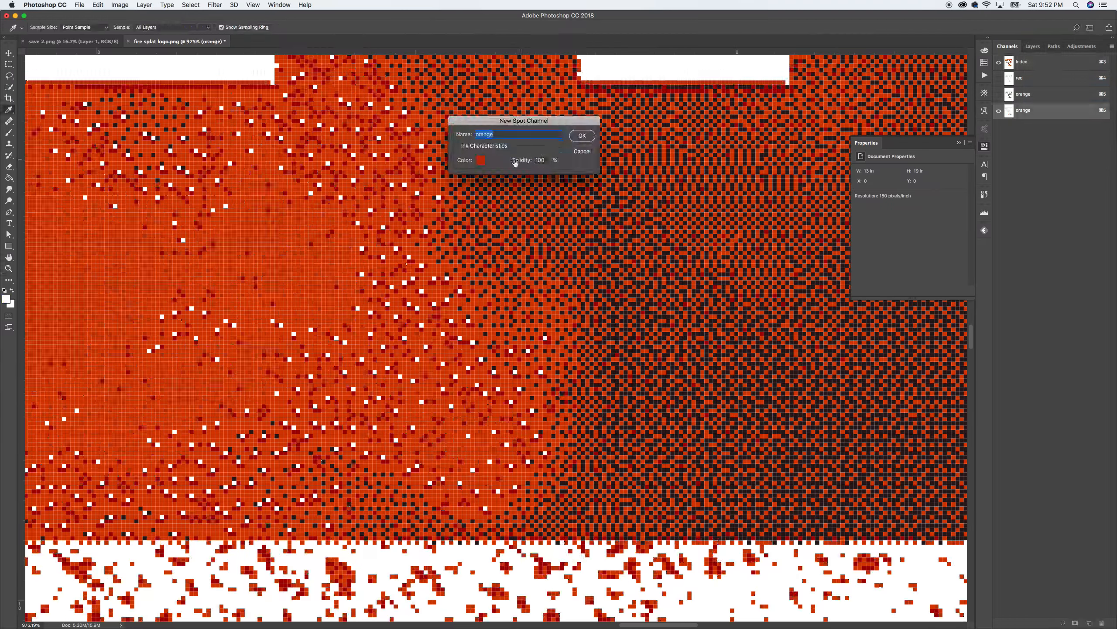
click(481, 160)
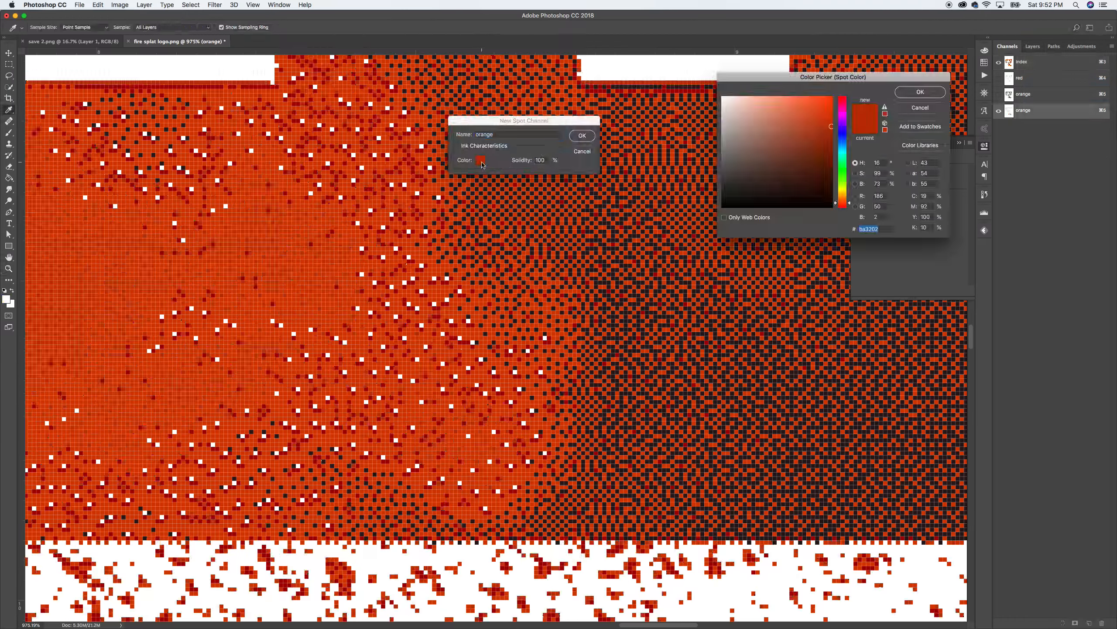
click(843, 191)
mouse_move(823, 102)
mouse_down()
mouse_move(834, 88)
mouse_move(832, 116)
mouse_up()
click(909, 92)
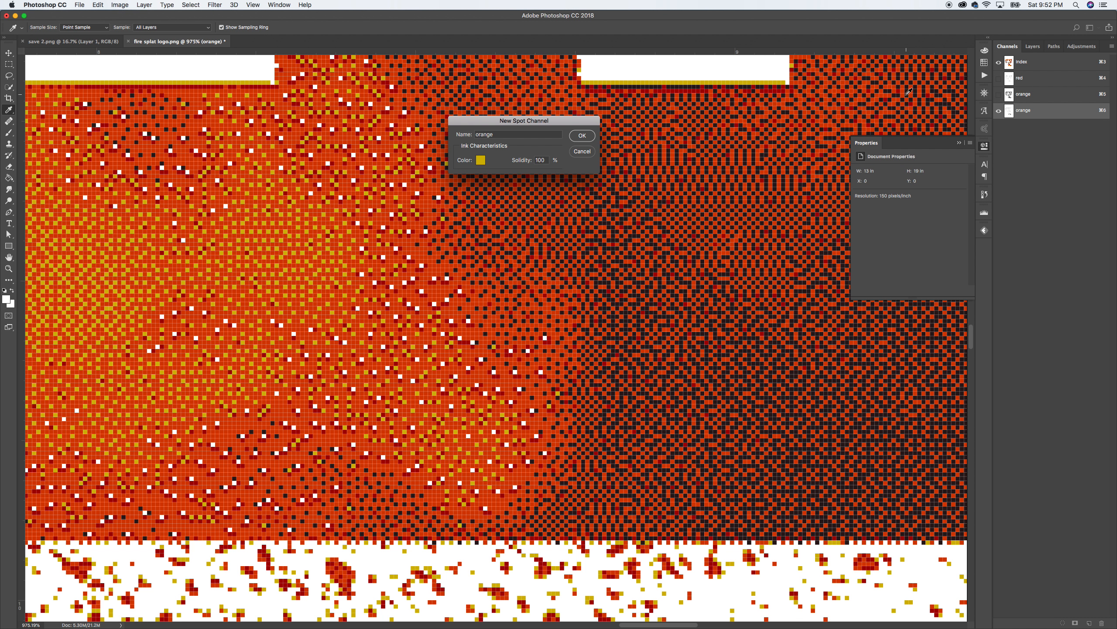
click(583, 136)
Step: Select every dark black pixel of the Index channel by sampling black in Color Range
key(z)
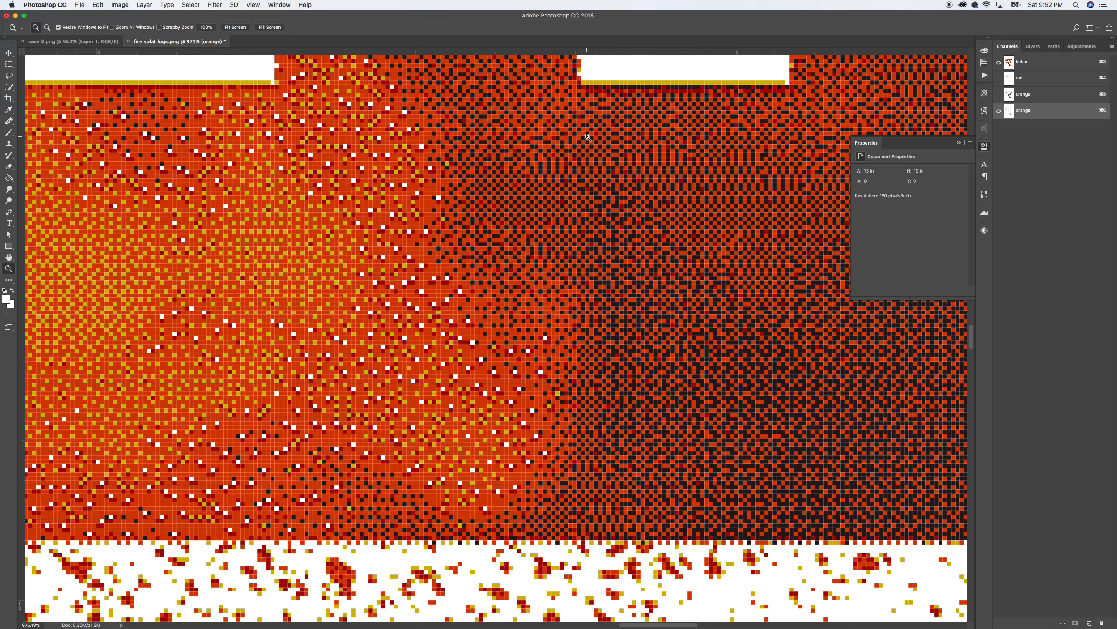
click(998, 111)
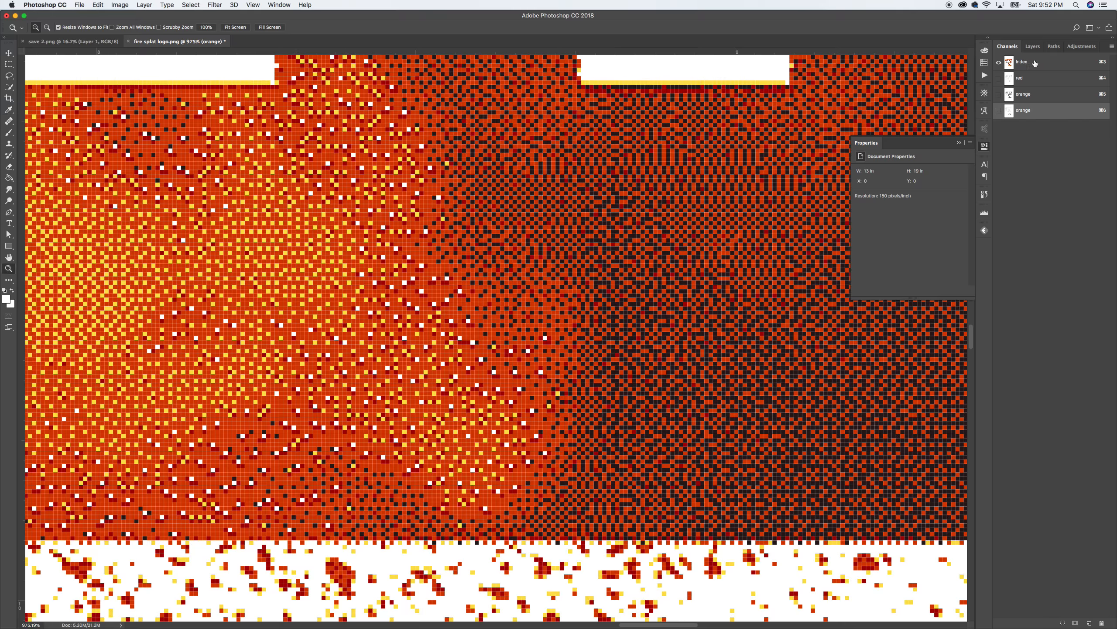
click(1034, 63)
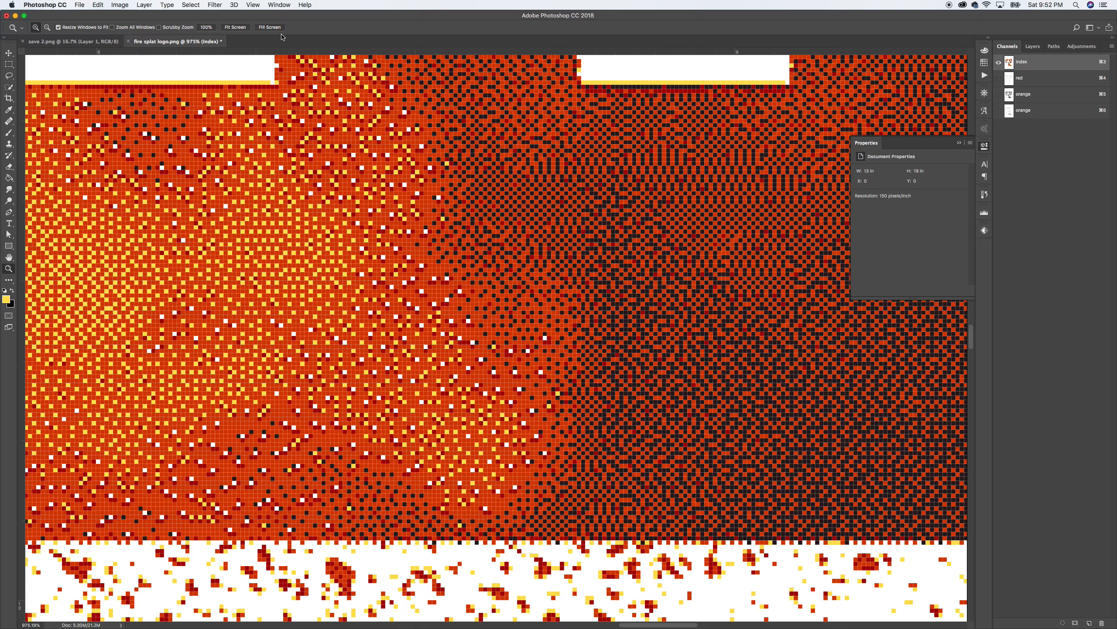
click(190, 5)
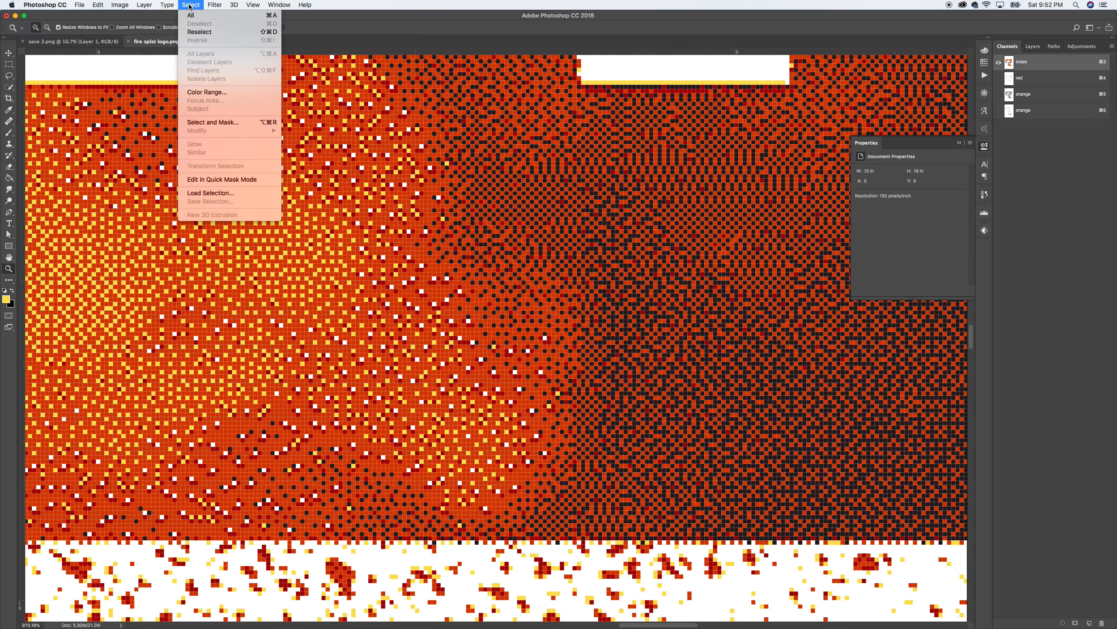
click(210, 94)
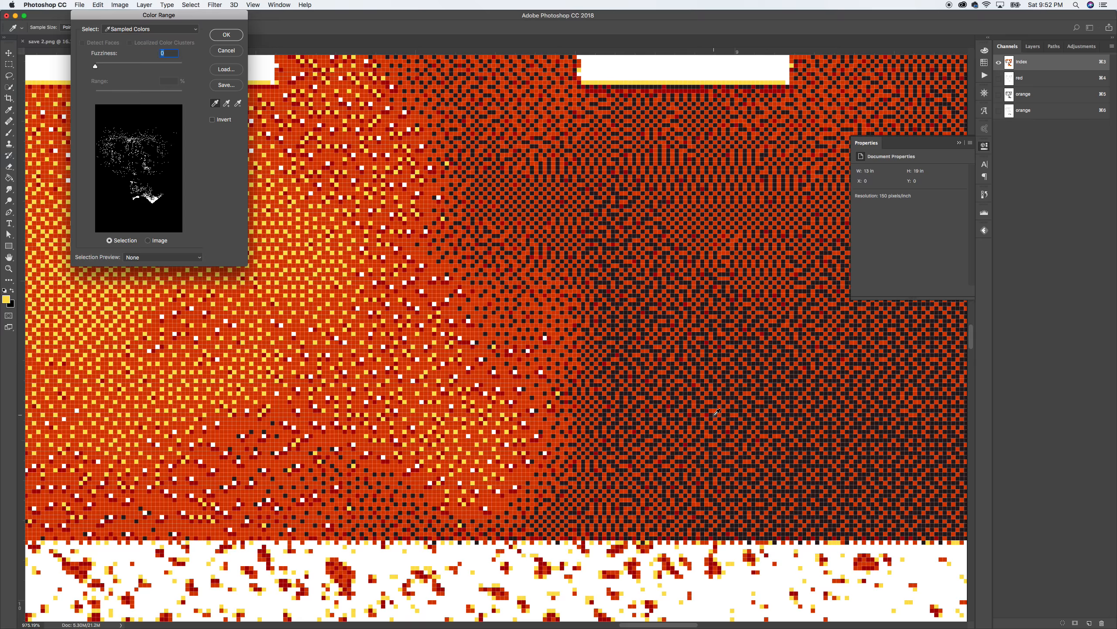
click(798, 471)
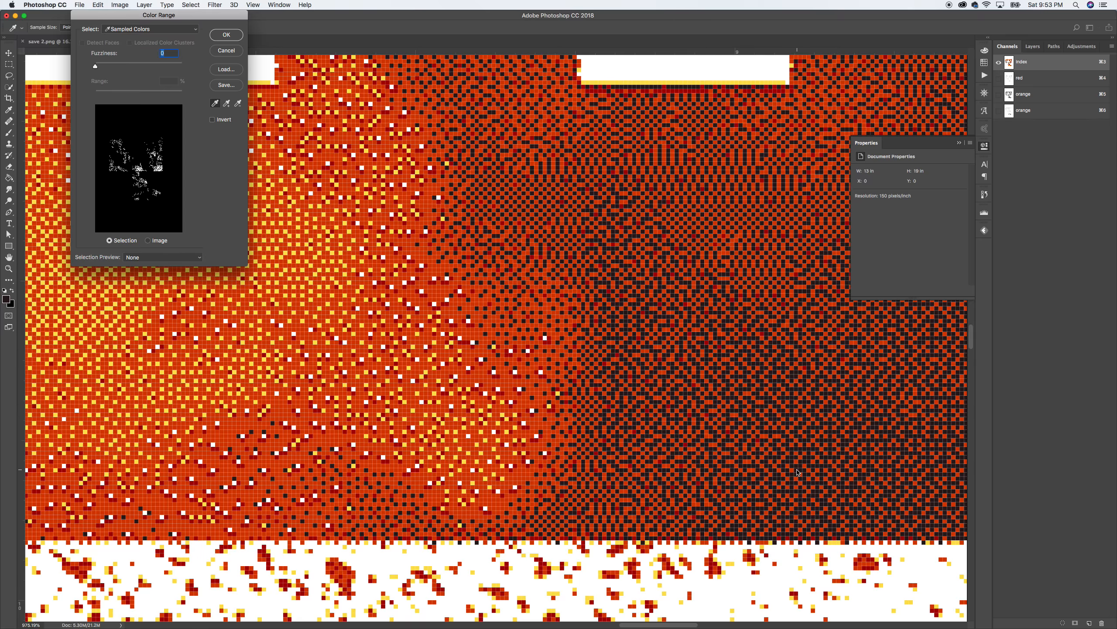
click(227, 35)
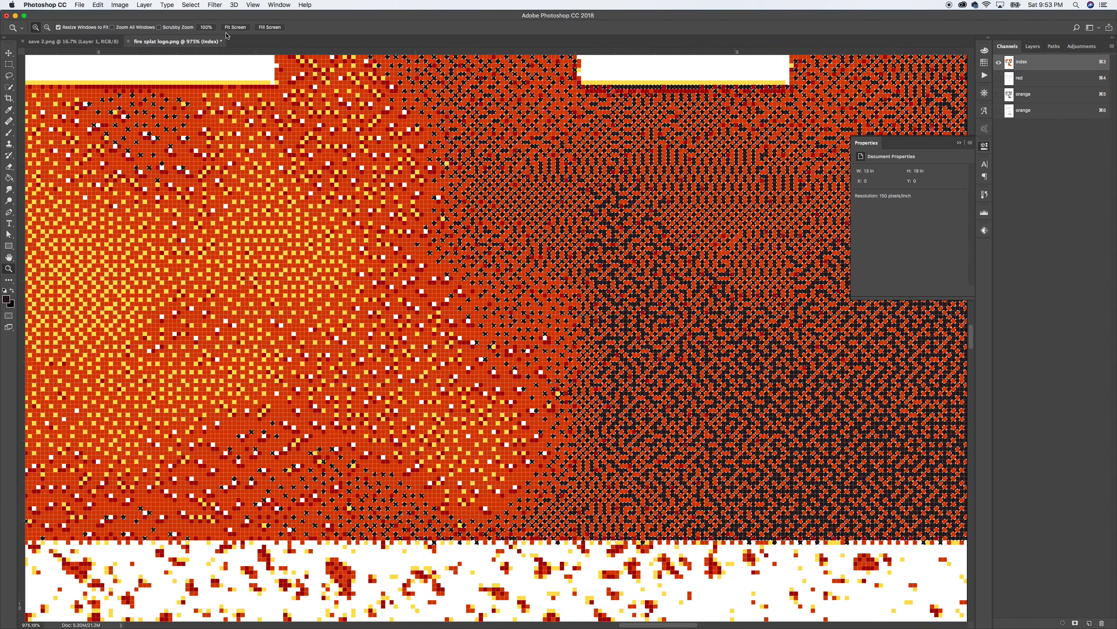
click(1112, 47)
Step: Create a spot channel named black from the selection with pure black 000000 ink
click(1094, 81)
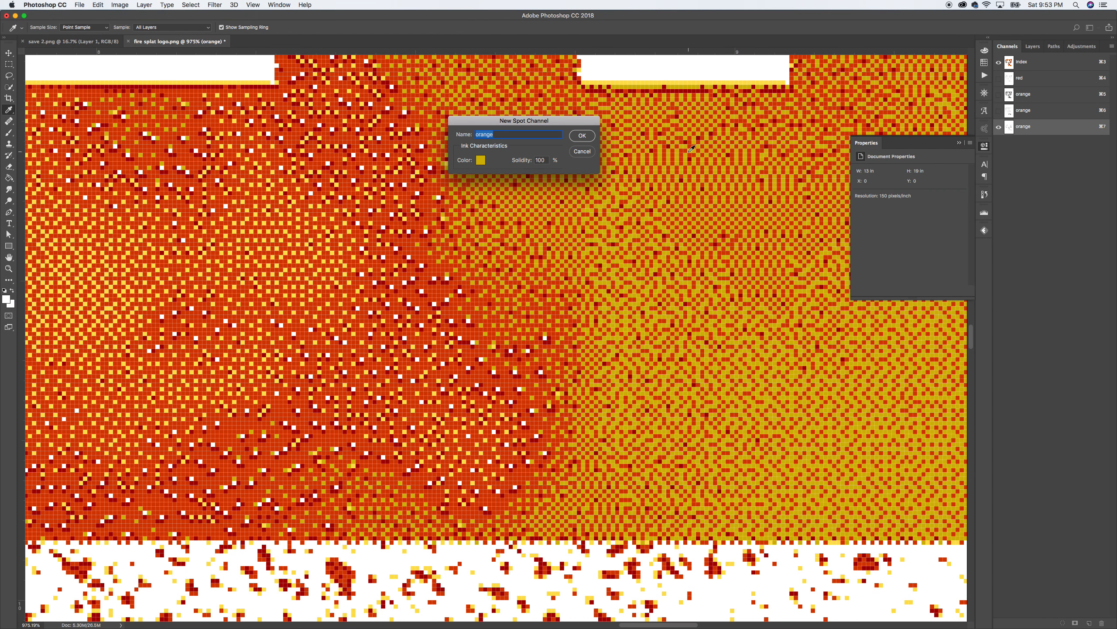
text(black)
click(481, 160)
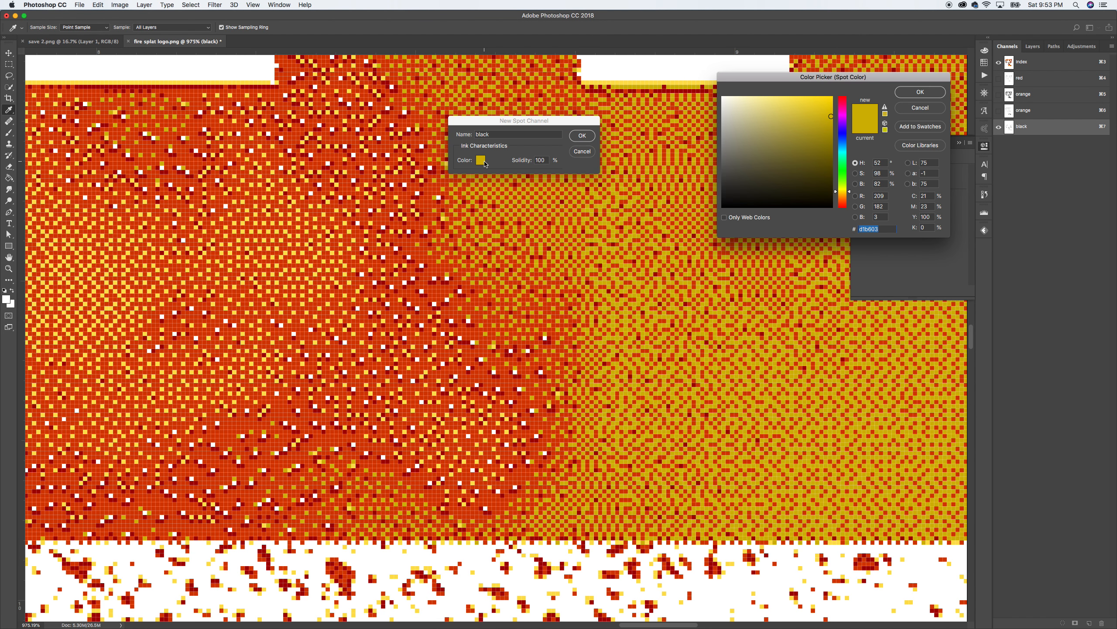
click(722, 206)
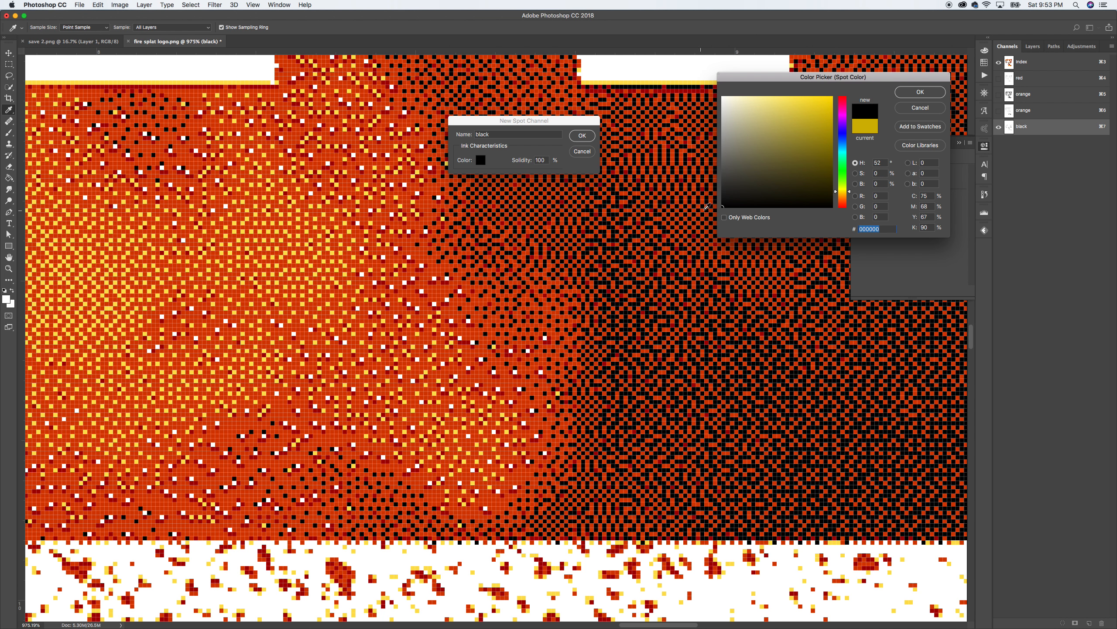
click(908, 93)
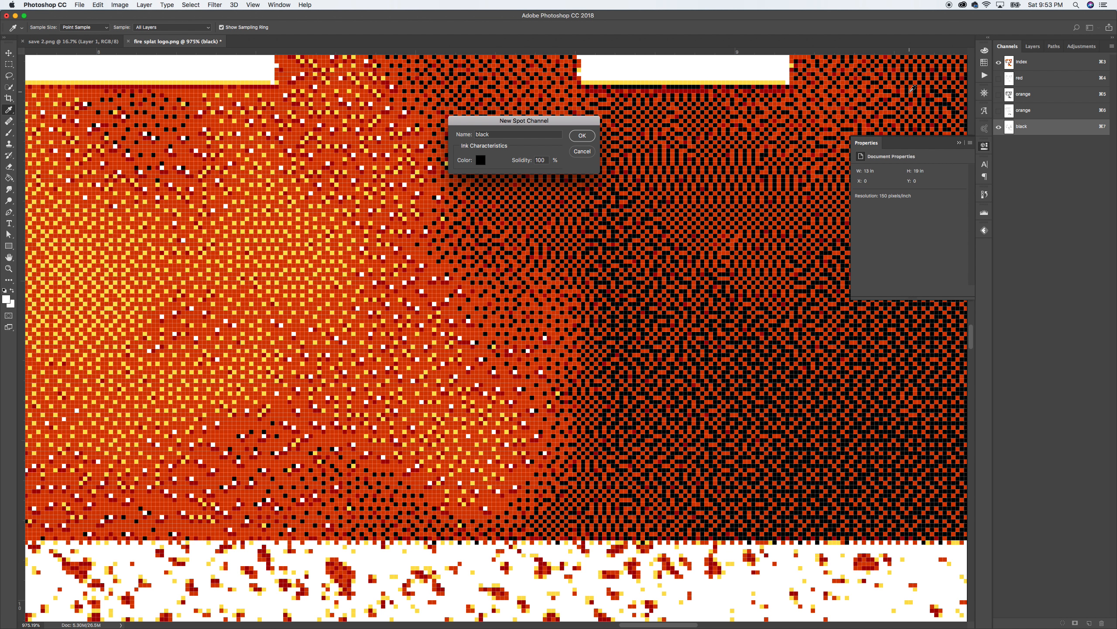
click(582, 136)
Step: Rename the second orange spot channel to yellow
key(z)
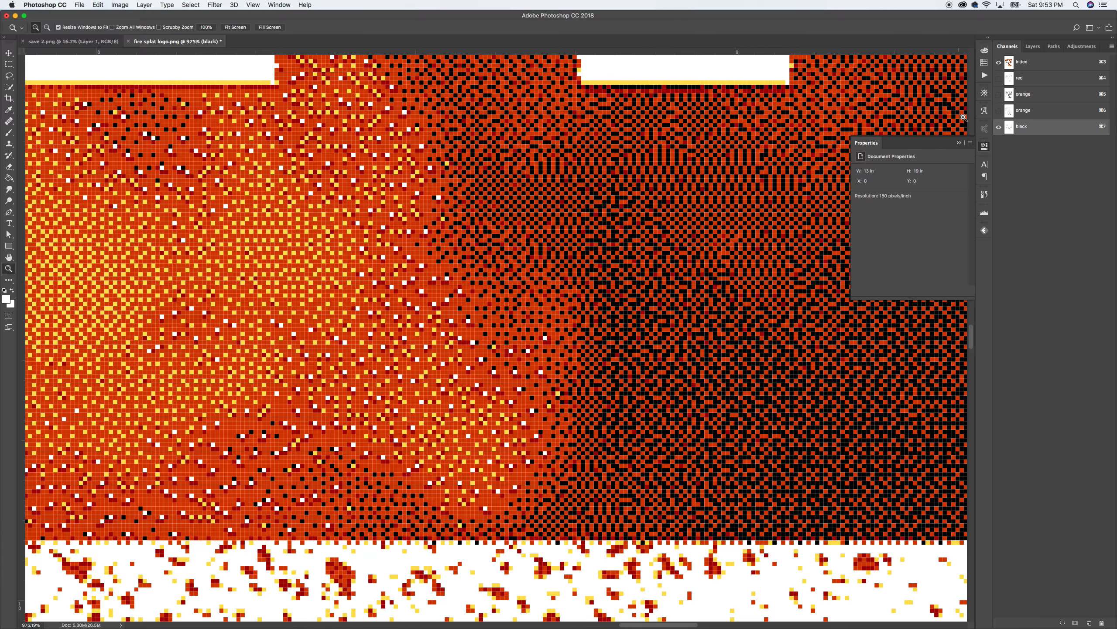
double_click(1024, 111)
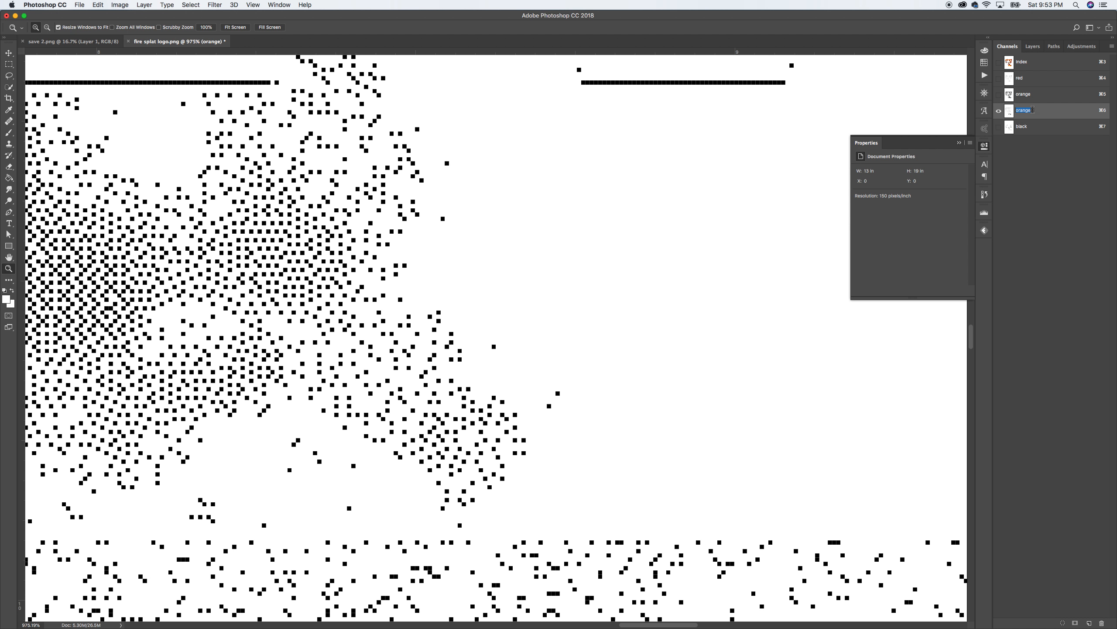
text(yellow)
key(Return)
Step: Make the black, orange and red channels visible again and fit the logo on screen
click(999, 127)
click(999, 95)
click(1000, 79)
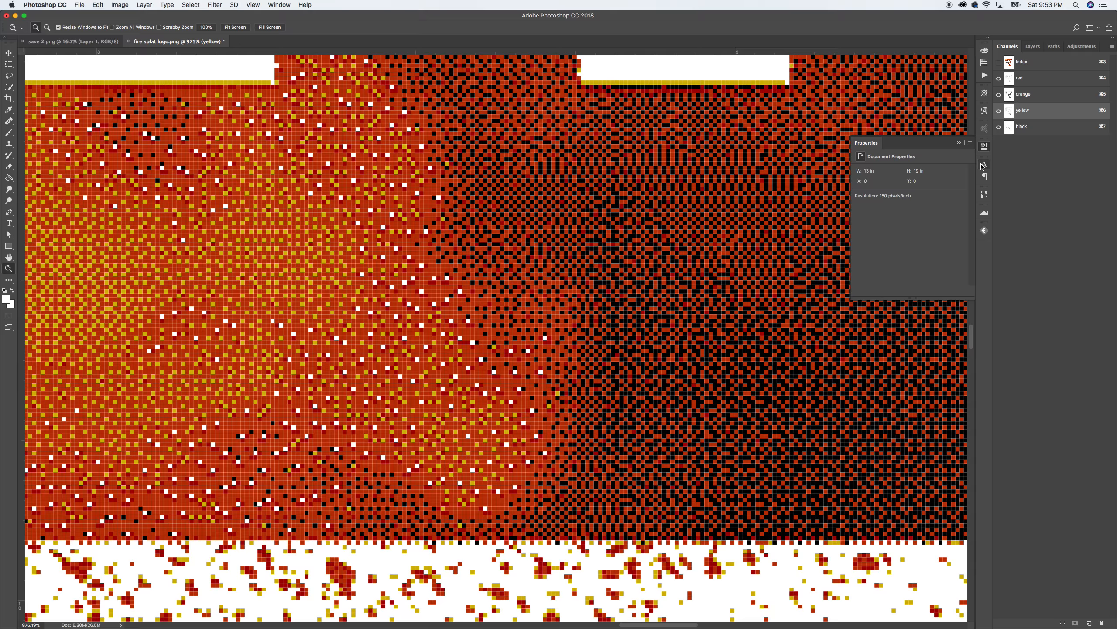
key(super+0)
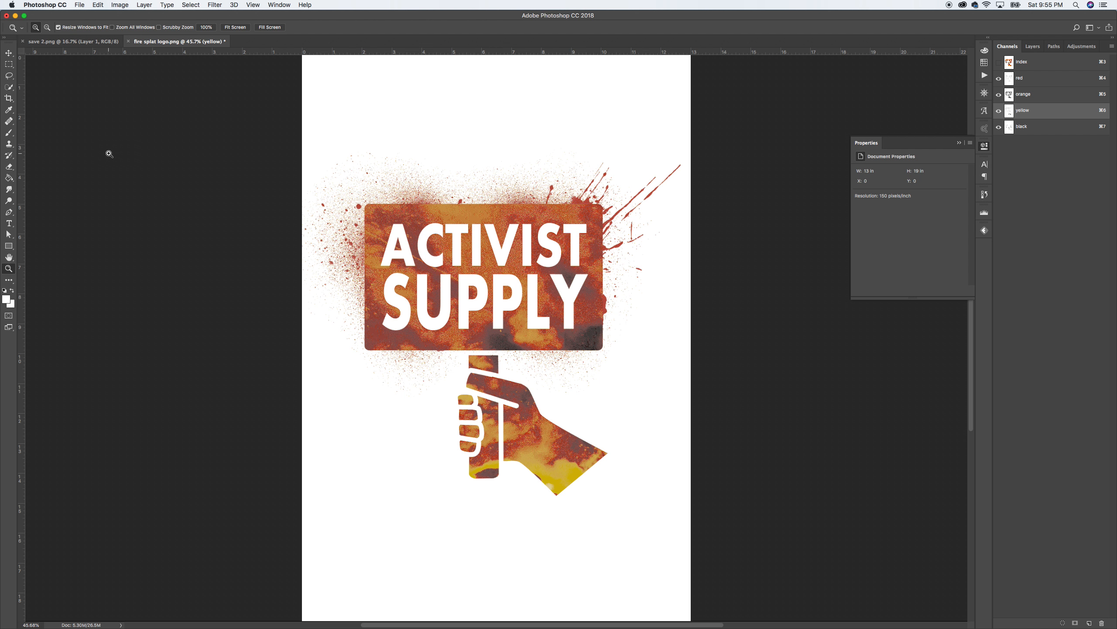
click(10, 54)
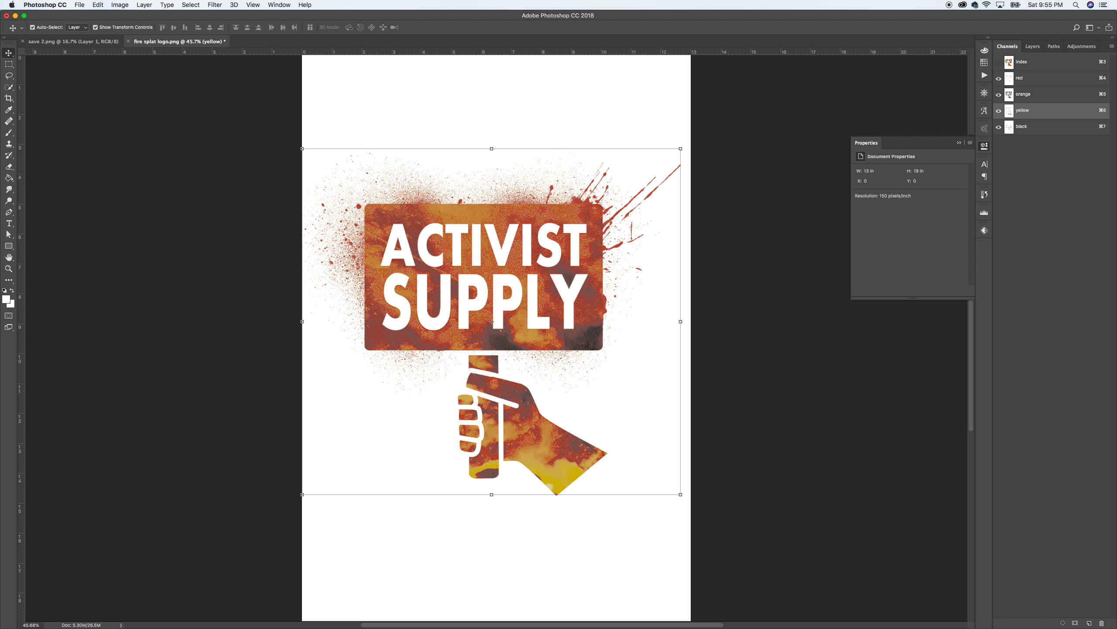
click(67, 41)
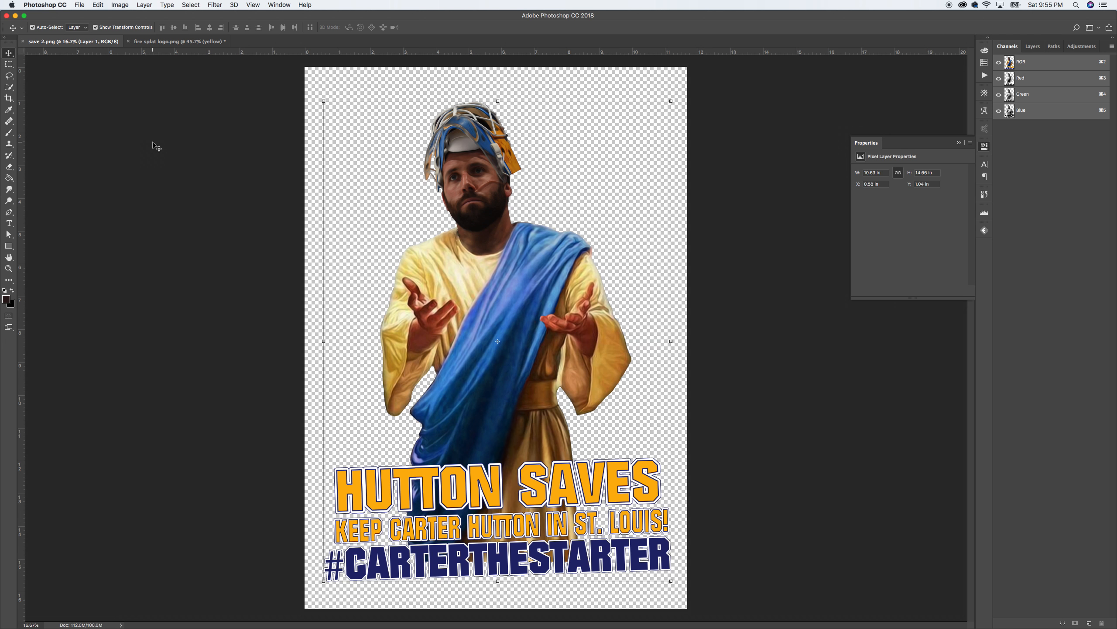
click(157, 42)
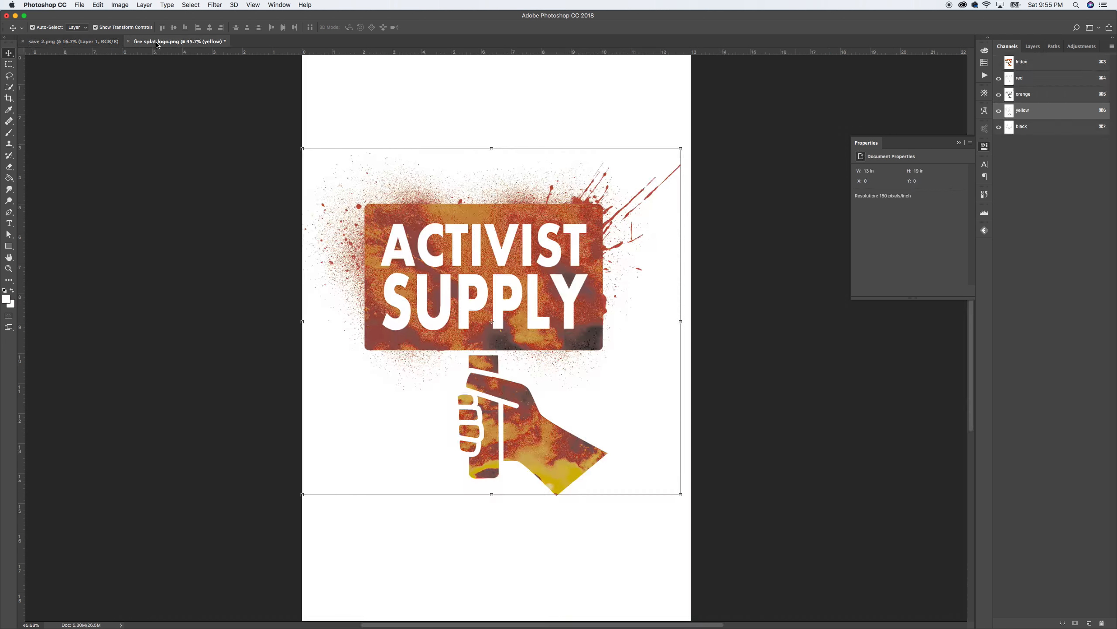
click(45, 42)
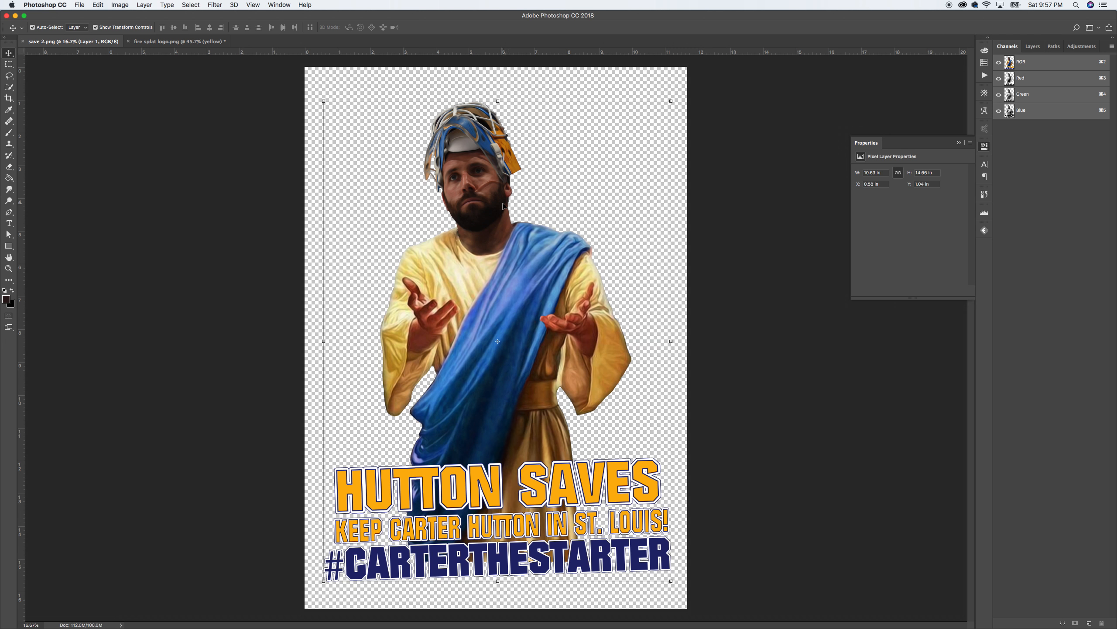
click(161, 43)
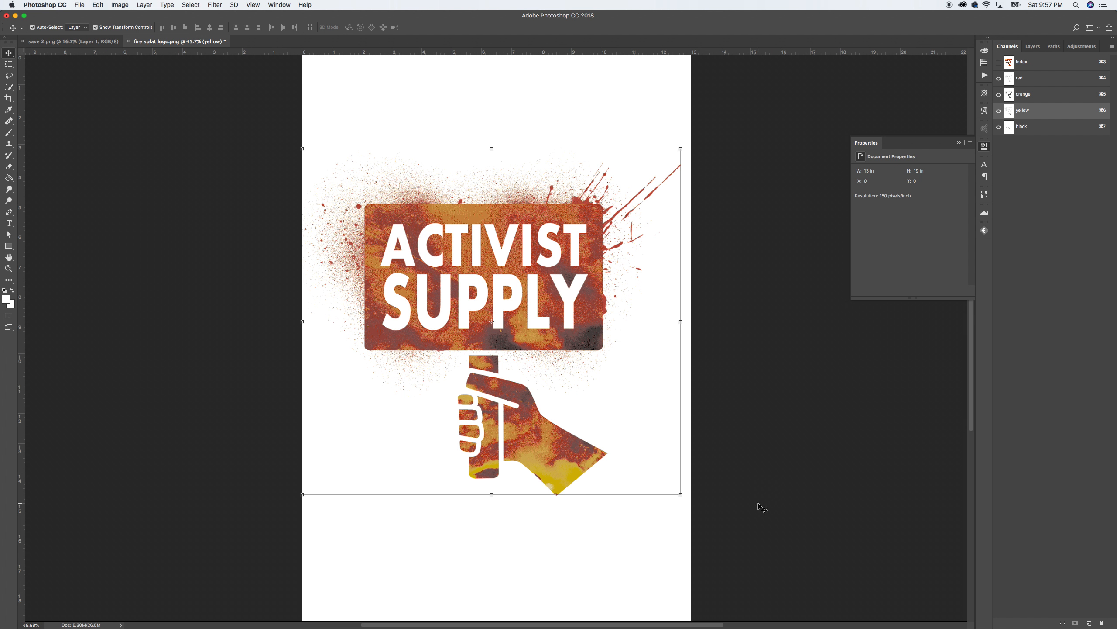